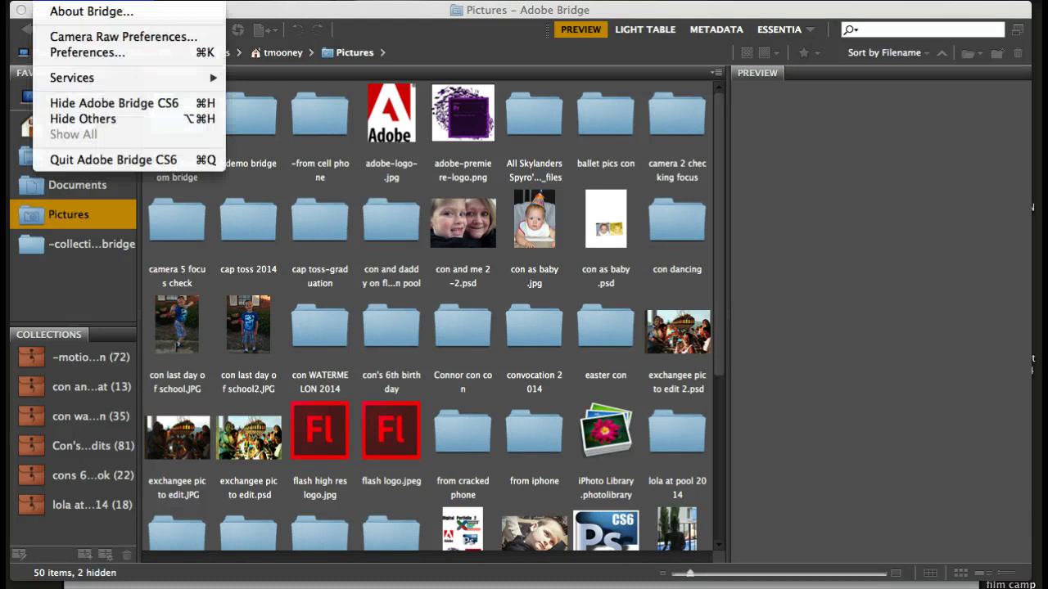
In Preferences, launch Photo Downloader on camera connect and enable the Adobe Photoshop CS6 startup script
click(132, 54)
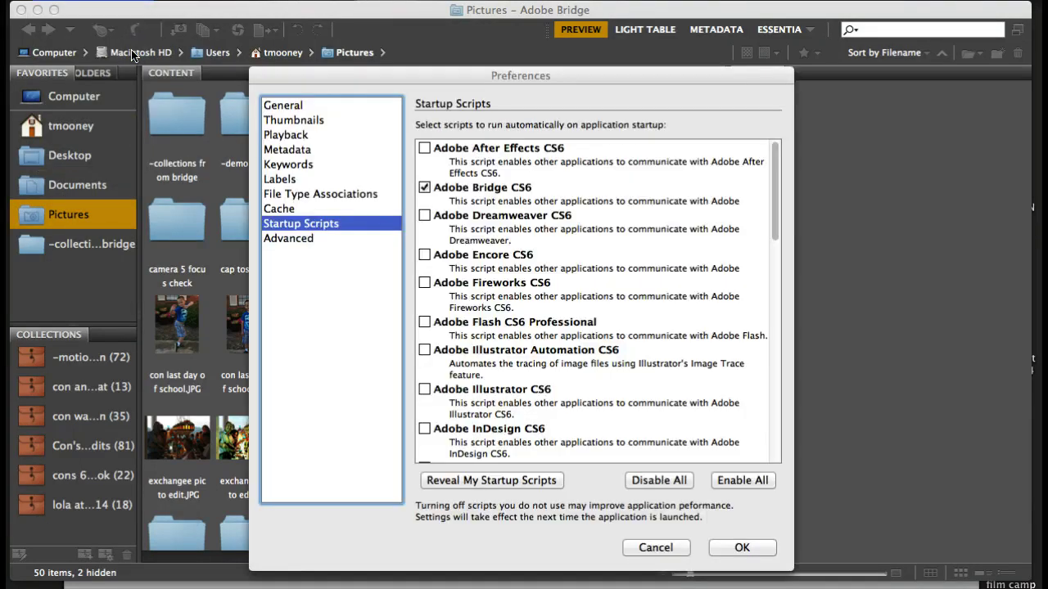
click(297, 109)
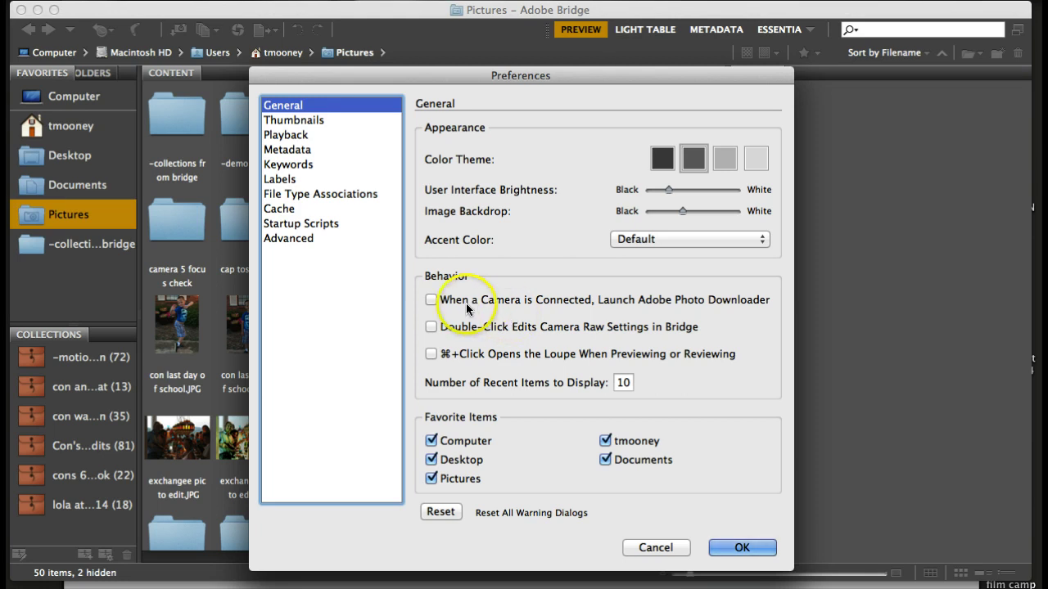
click(432, 303)
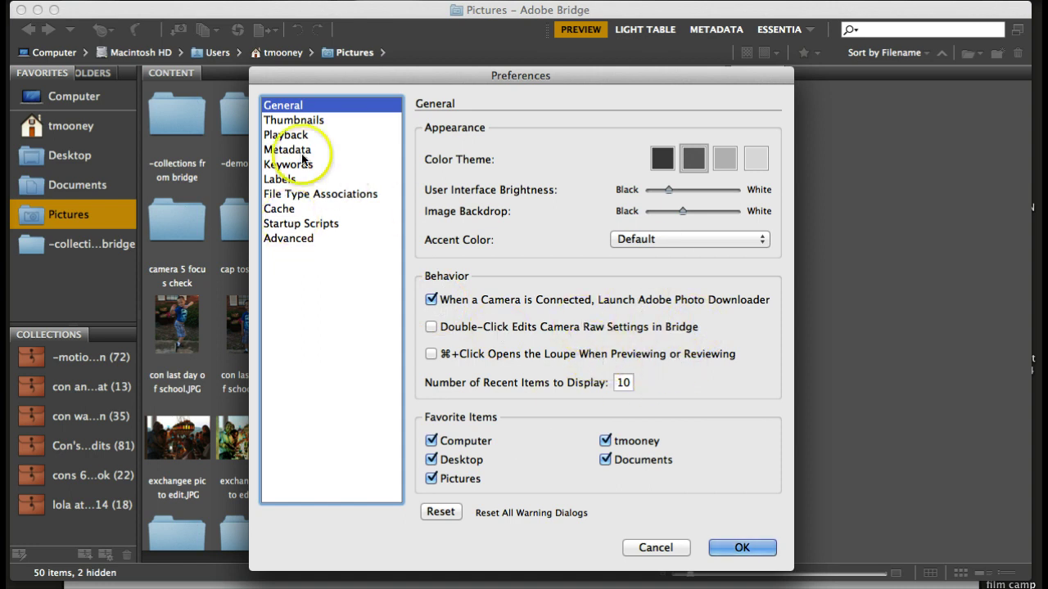
click(288, 238)
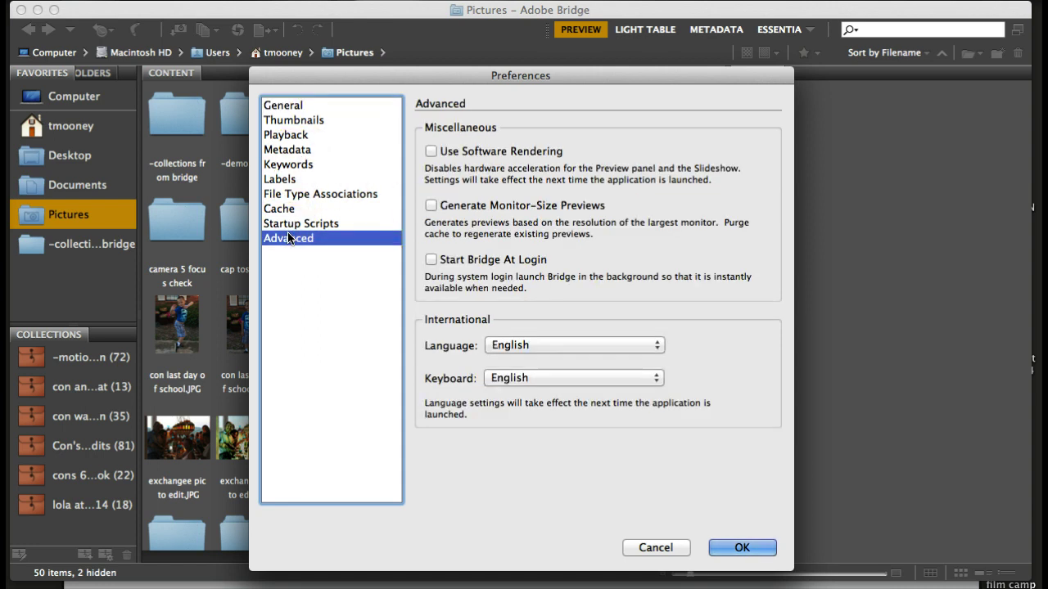
click(291, 224)
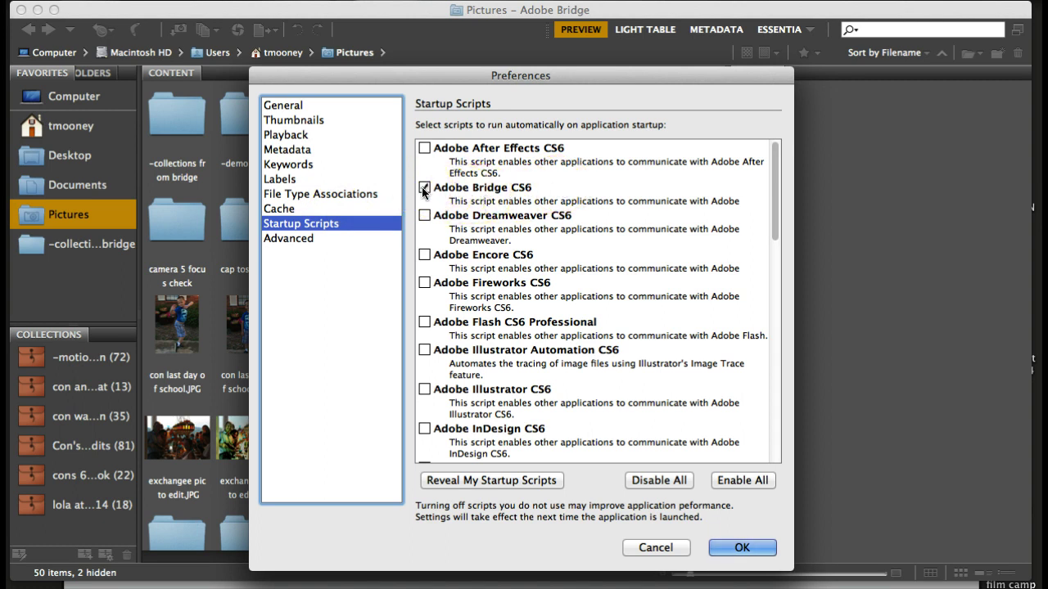
scroll(438, 207, down, 5)
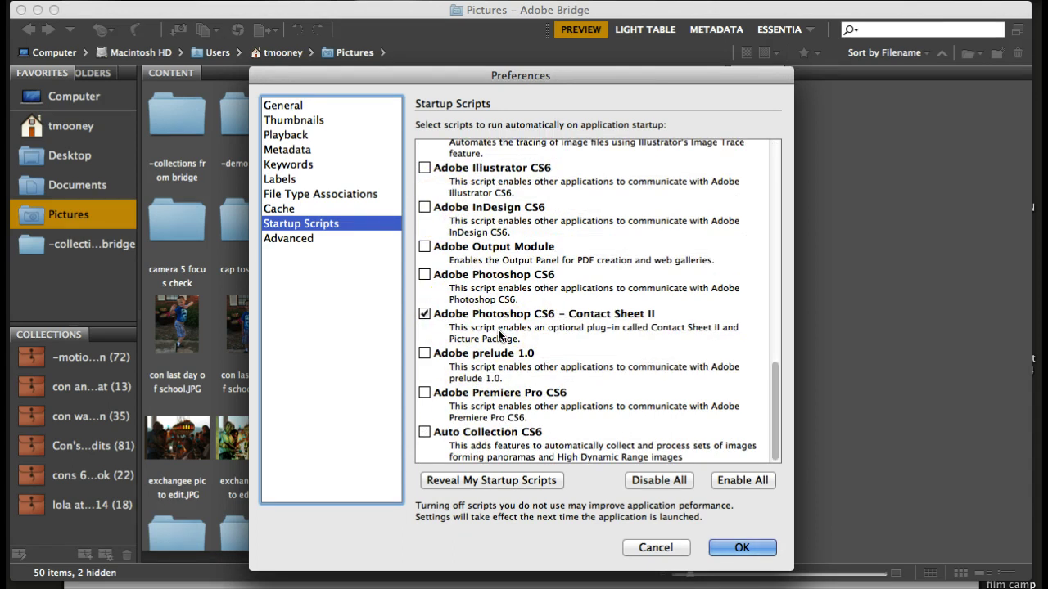
click(424, 275)
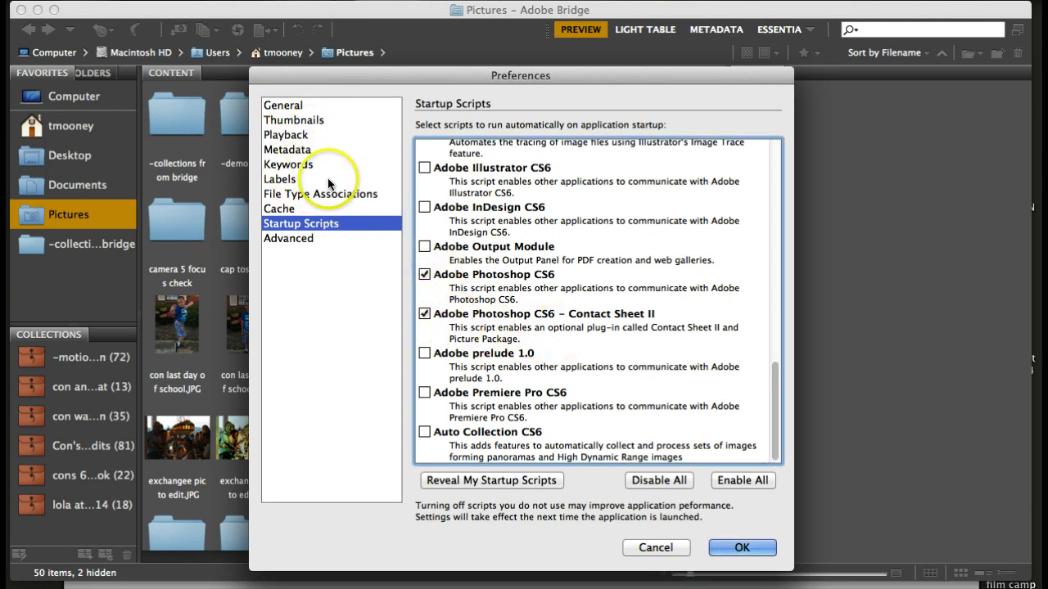
click(742, 550)
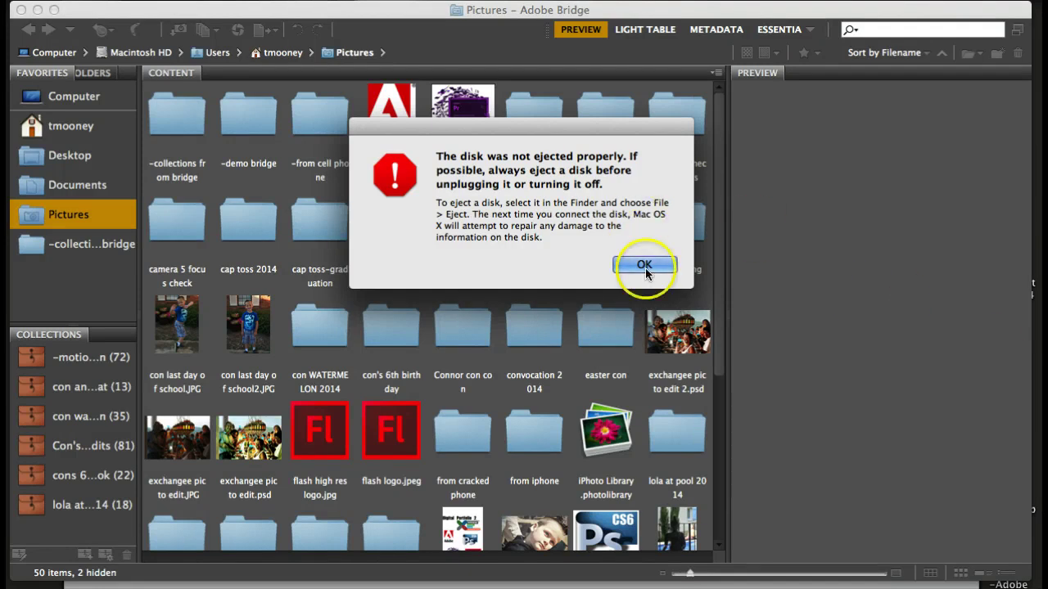
Dismiss the disk-eject alert and cancel Photo Downloader without importing any files
click(644, 265)
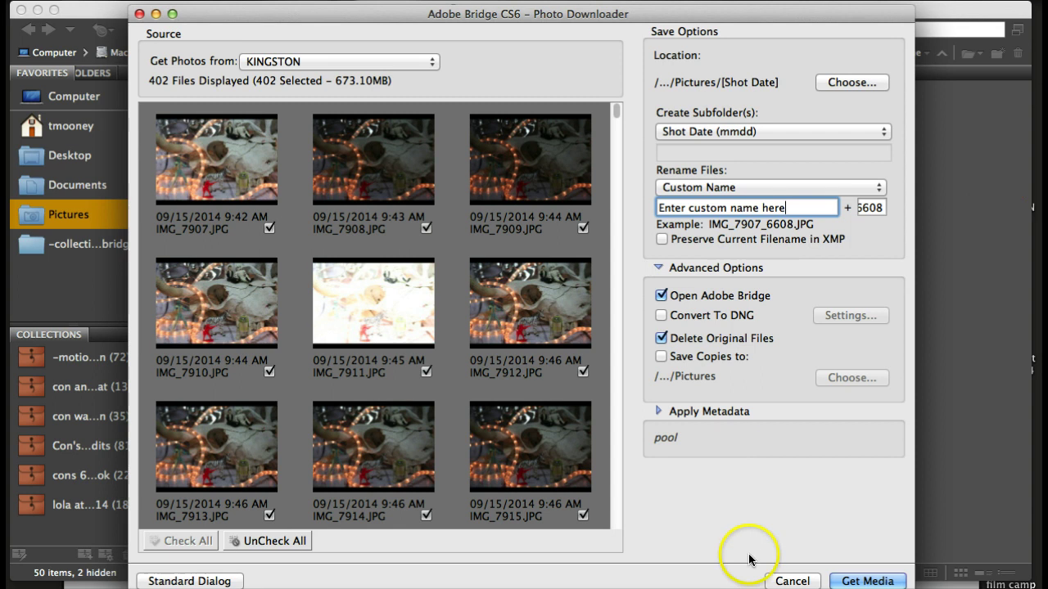
click(774, 581)
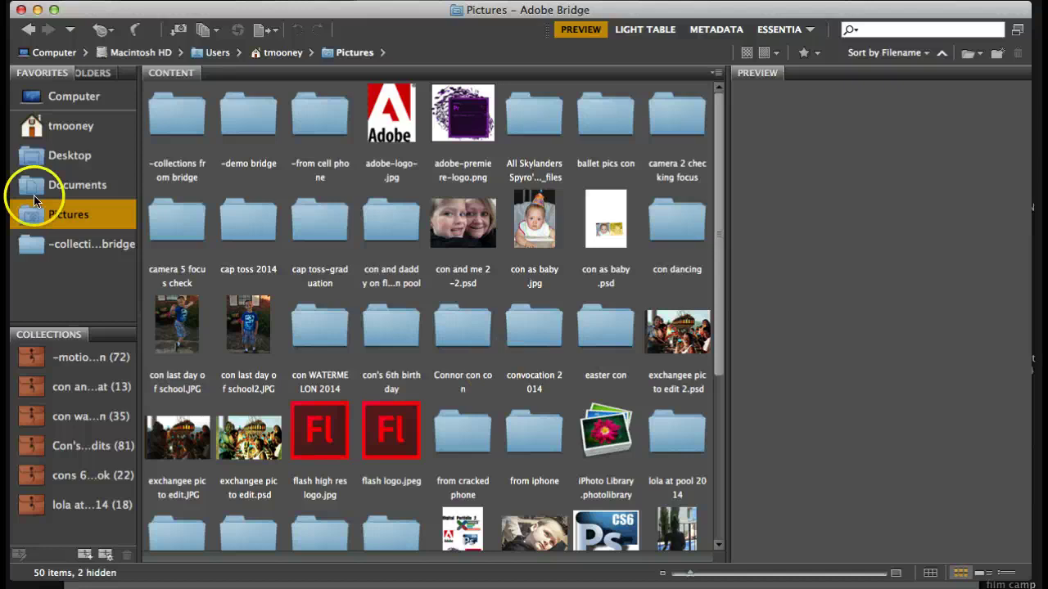
Play first week project.mov from Desktop's ~prPro folder in Preview, then return to Desktop
click(86, 164)
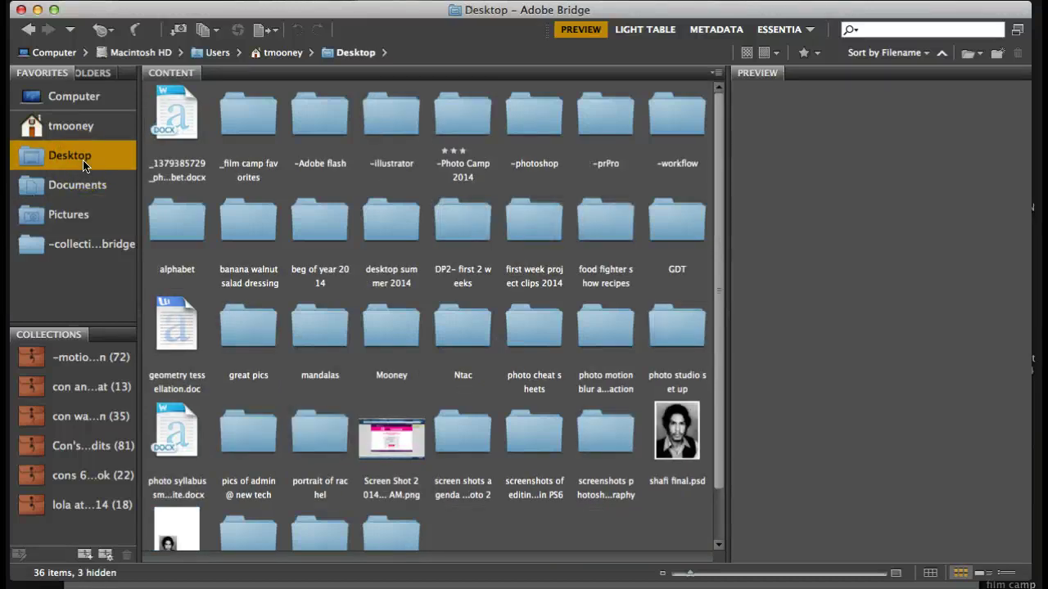
double_click(605, 119)
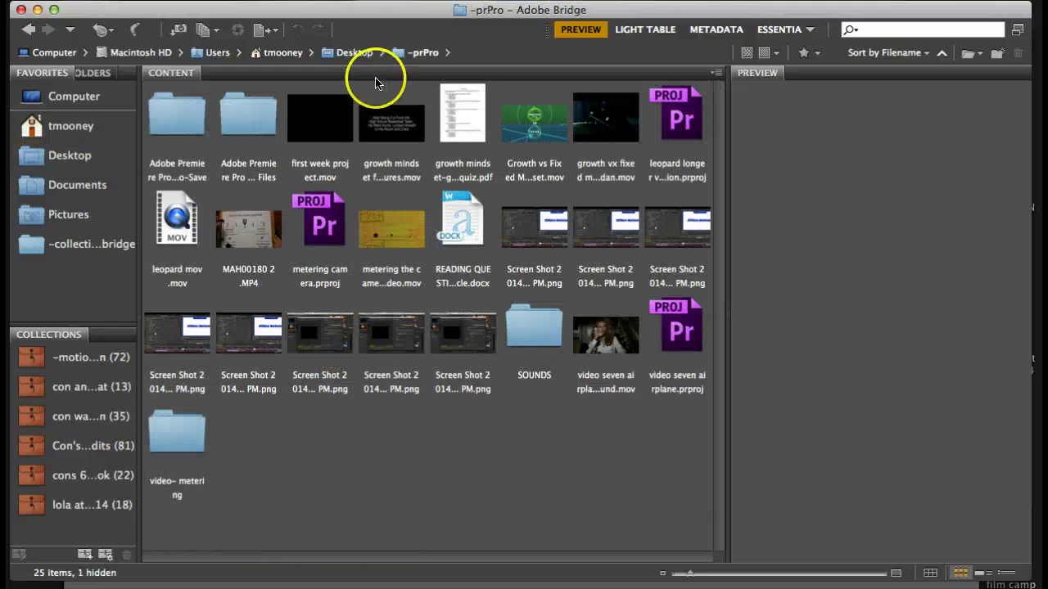
click(319, 138)
click(826, 445)
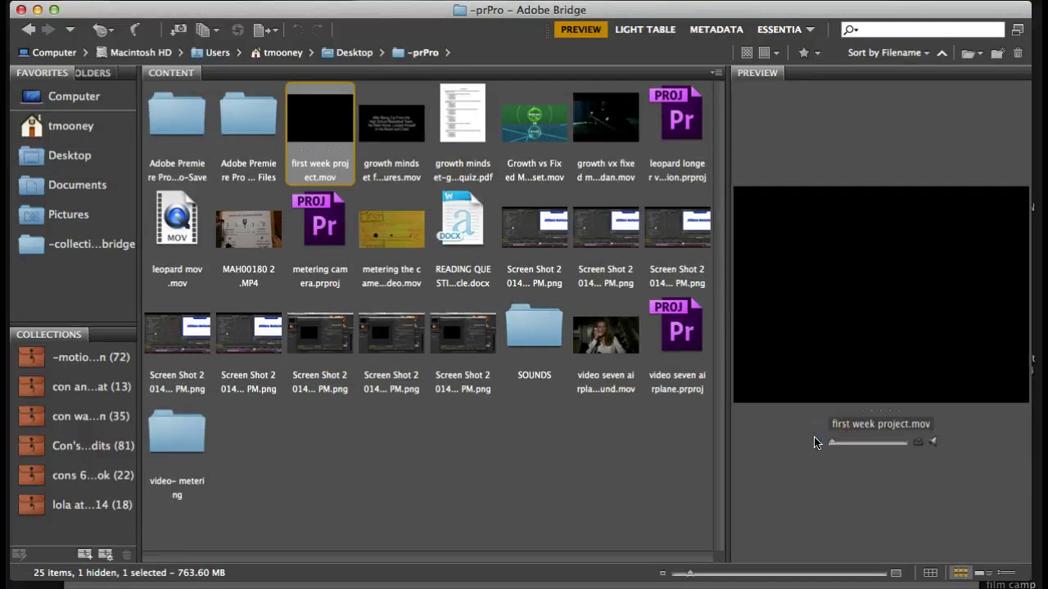
click(817, 341)
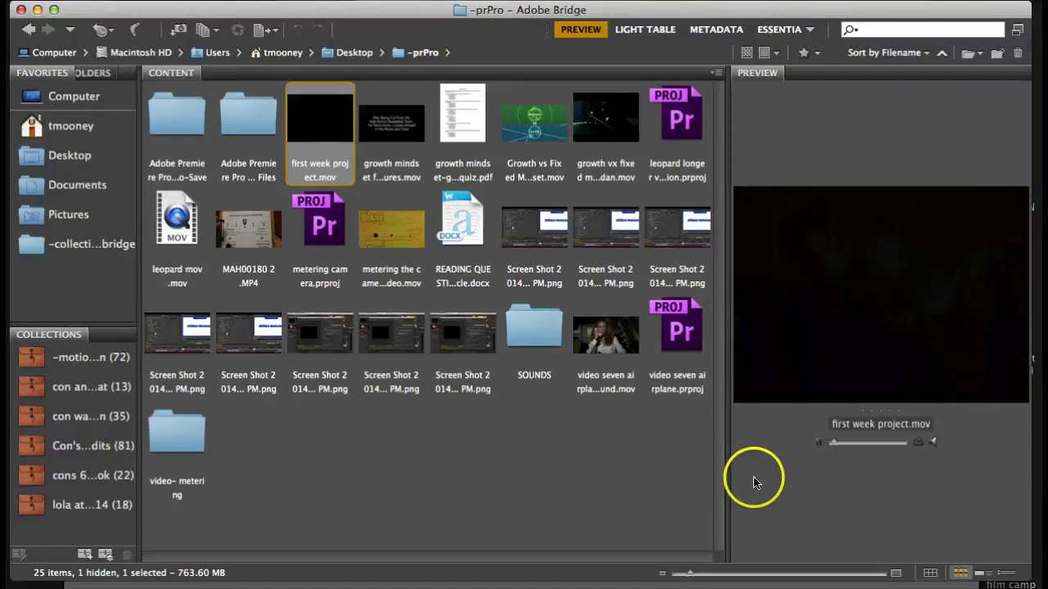
click(62, 159)
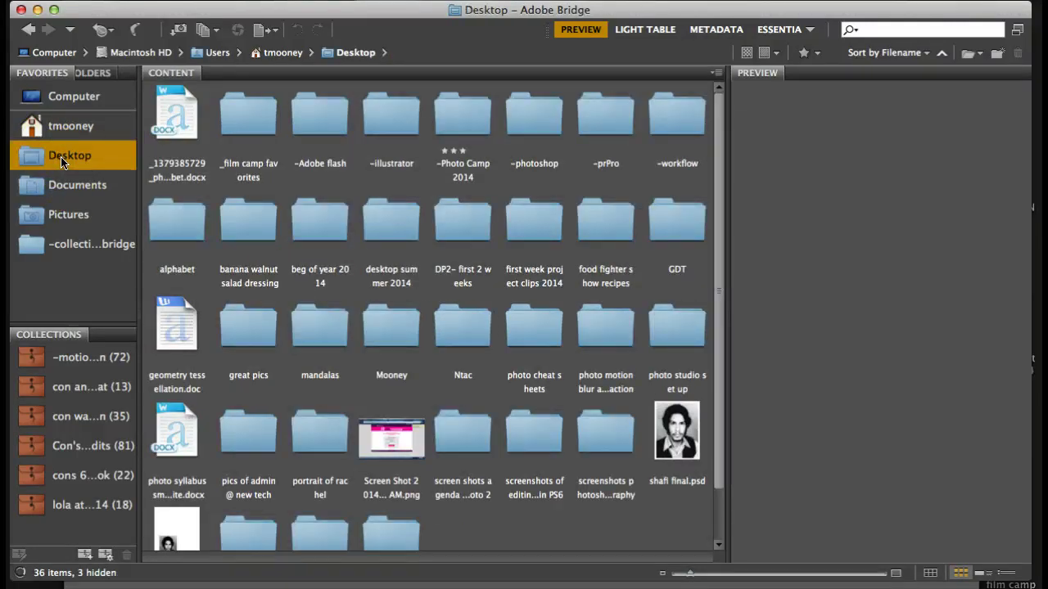
Show shafi final.psd large in the preview and bring up the Window > Workspace submenu
click(242, 145)
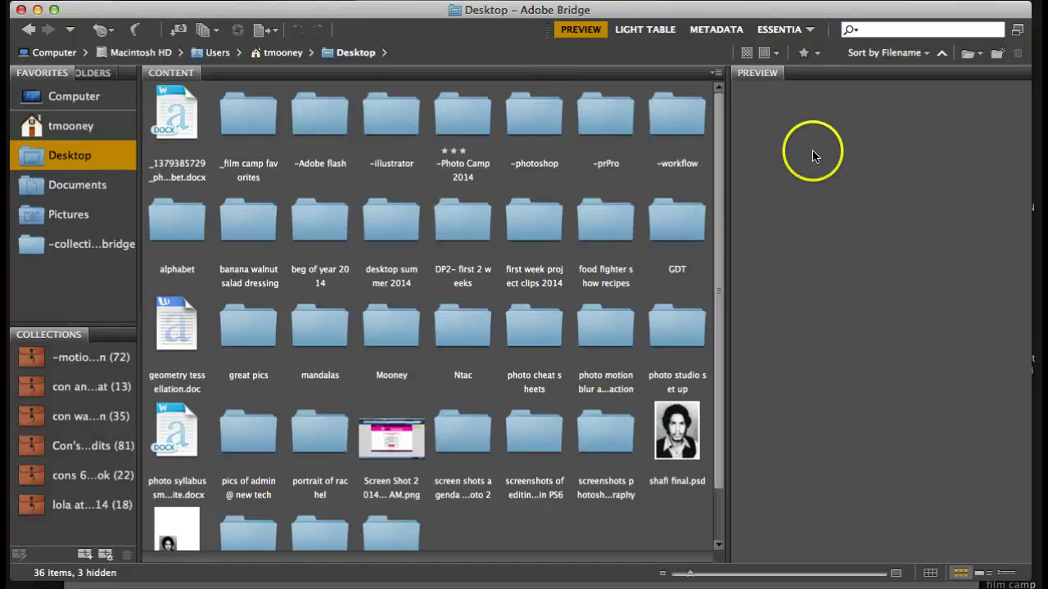
click(688, 433)
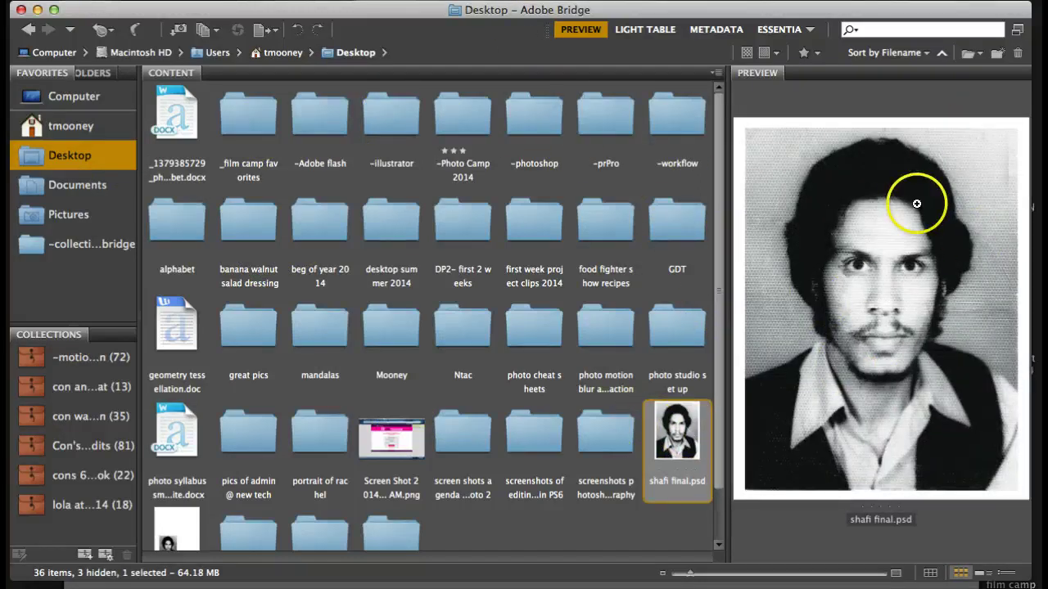
click(434, 3)
click(454, 37)
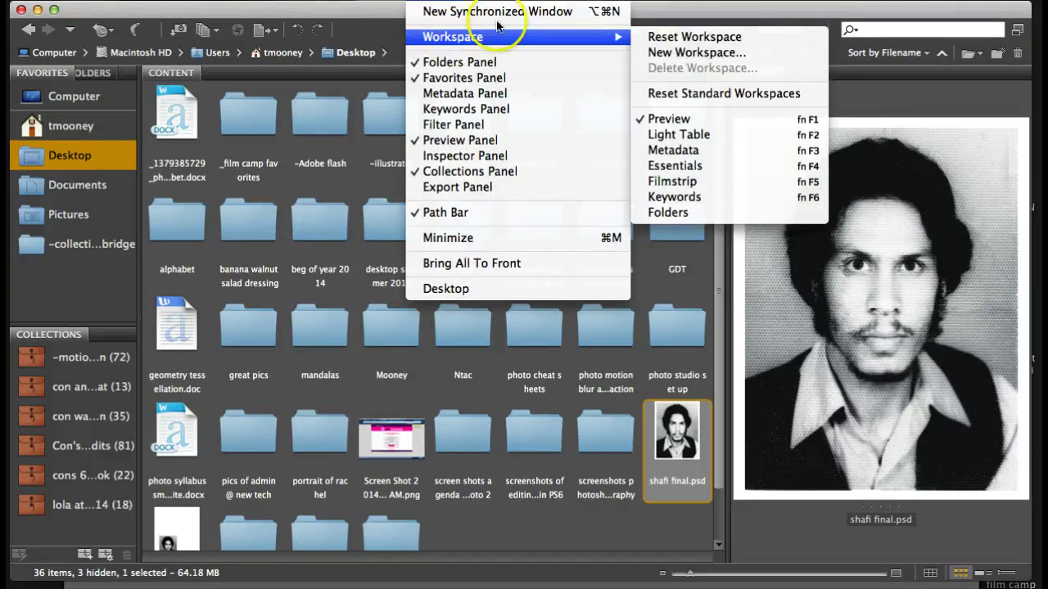
Switch to Essentials, shrink the content thumbnails, then change to the Light Table workspace
click(690, 167)
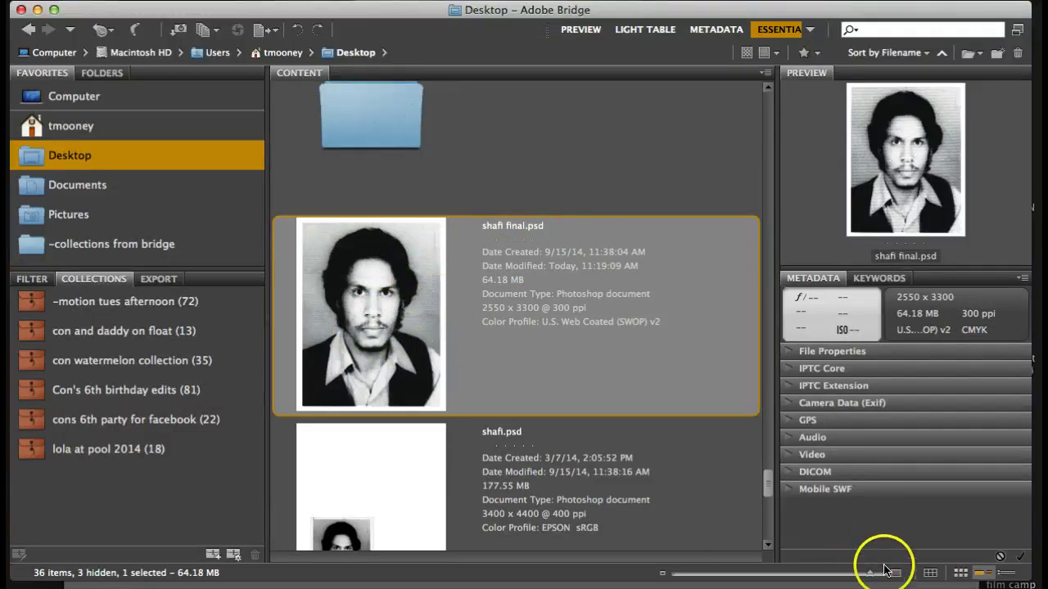
drag(873, 576, 689, 575)
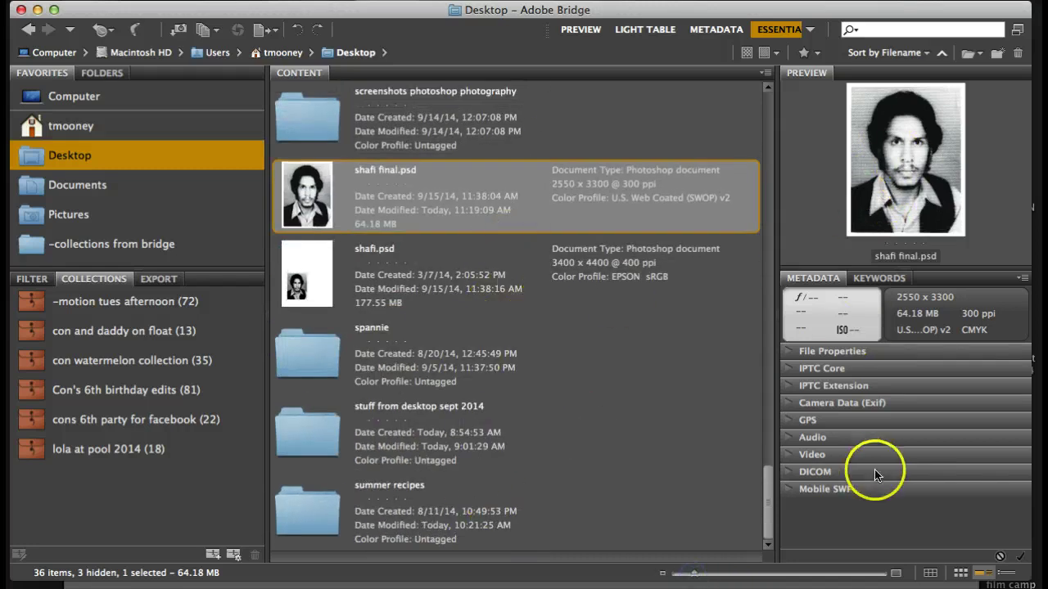
click(431, 2)
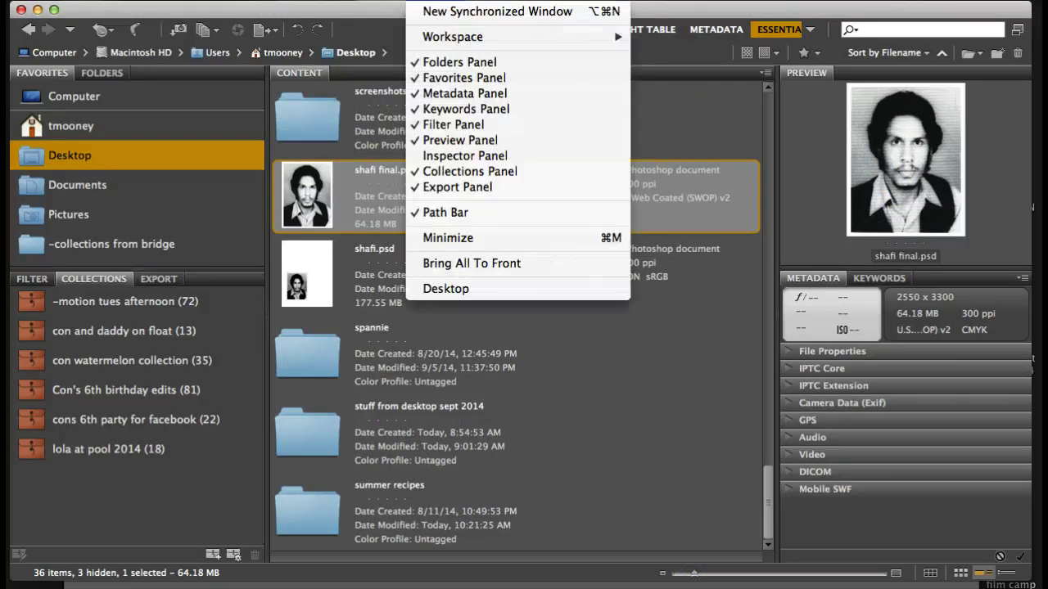
mouse_move(475, 8)
mouse_move(431, 2)
mouse_move(449, 39)
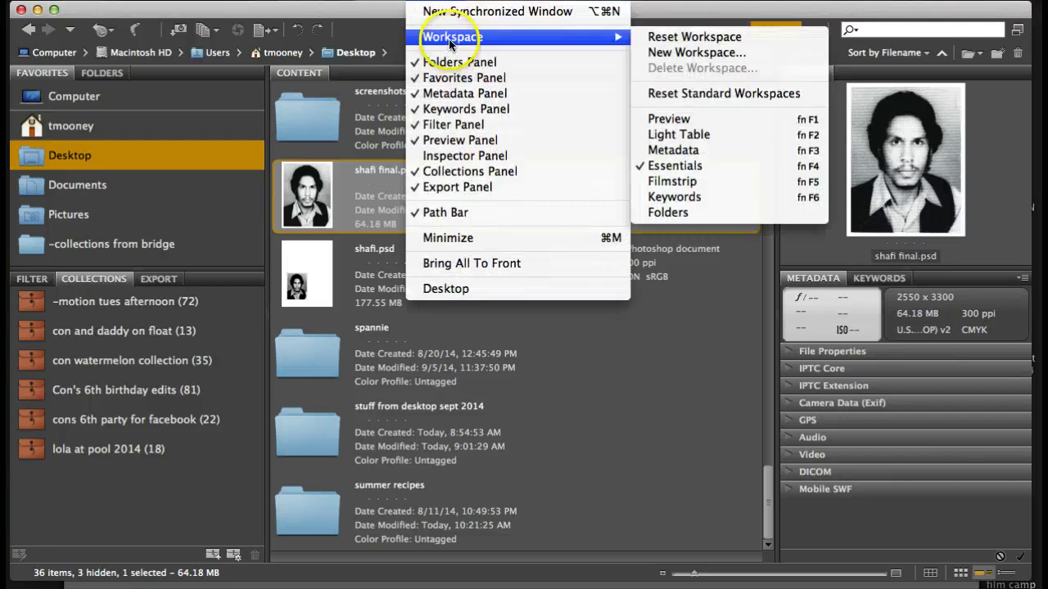
click(652, 136)
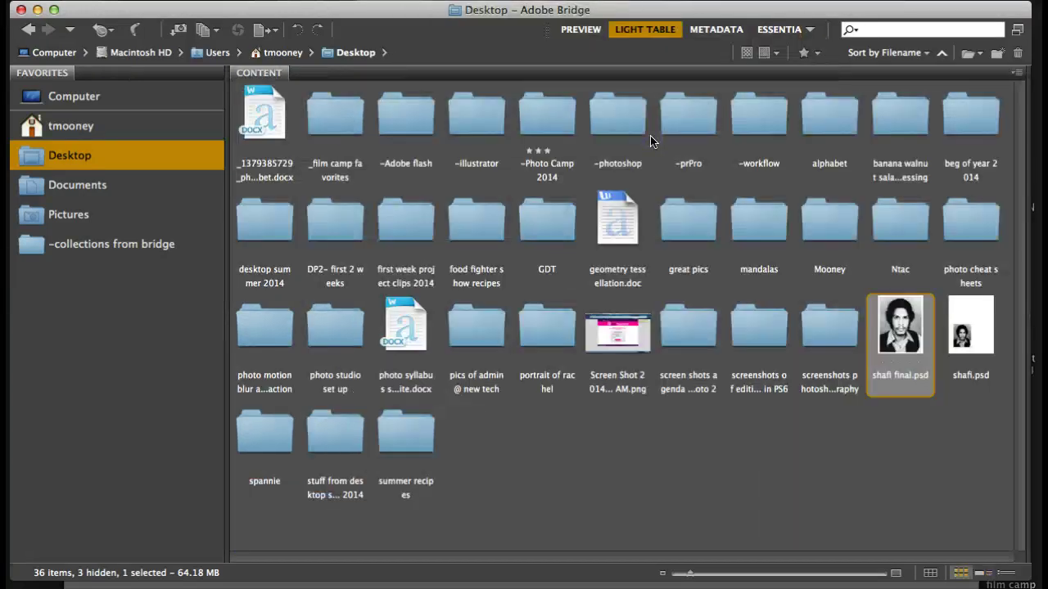
Add the Collections panel on the left, then reset the workspace to its default layout
click(432, 1)
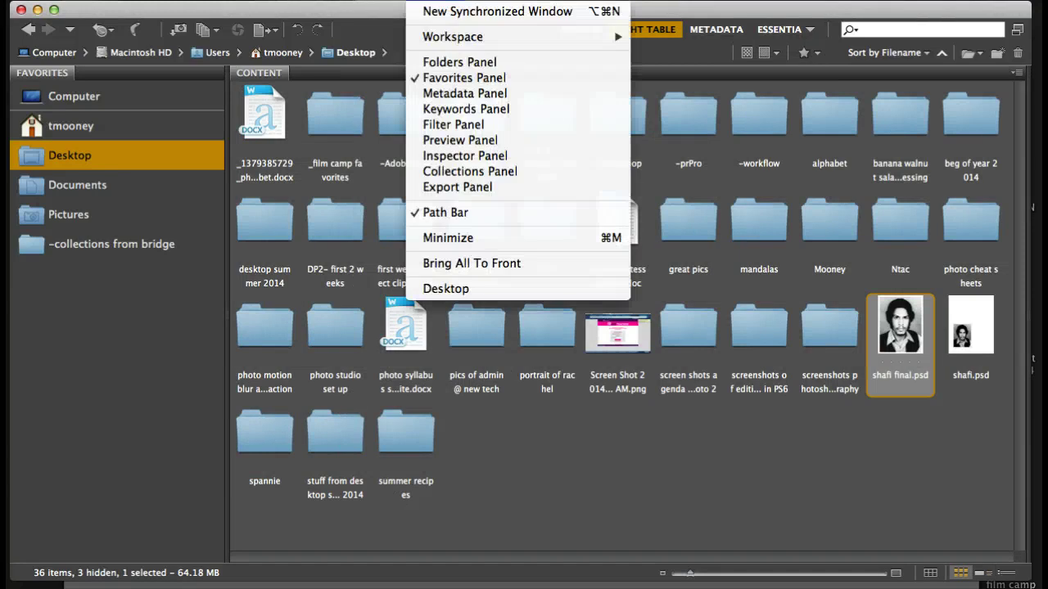
click(482, 171)
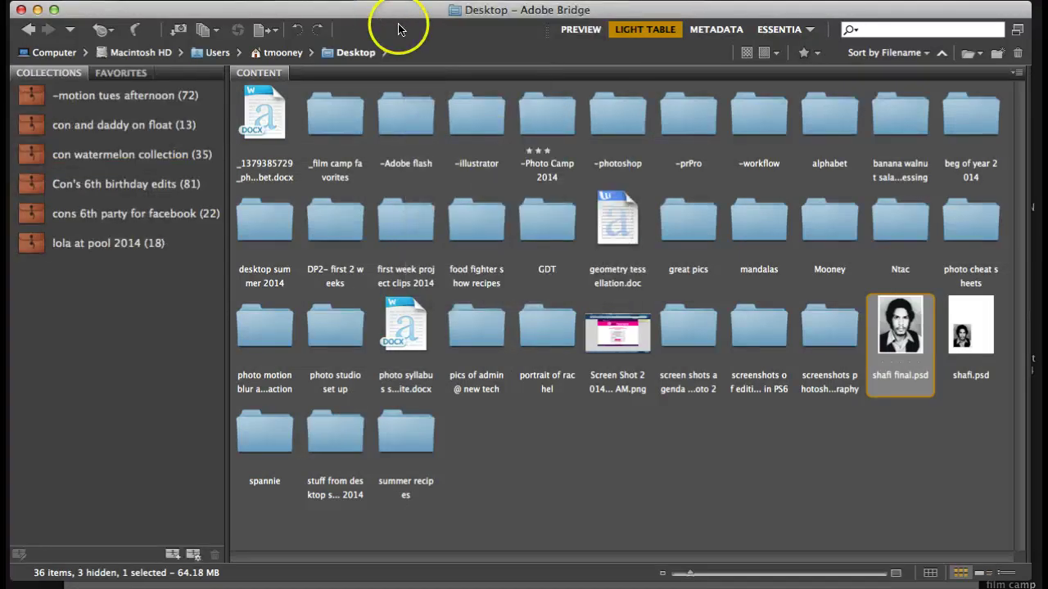
click(431, 1)
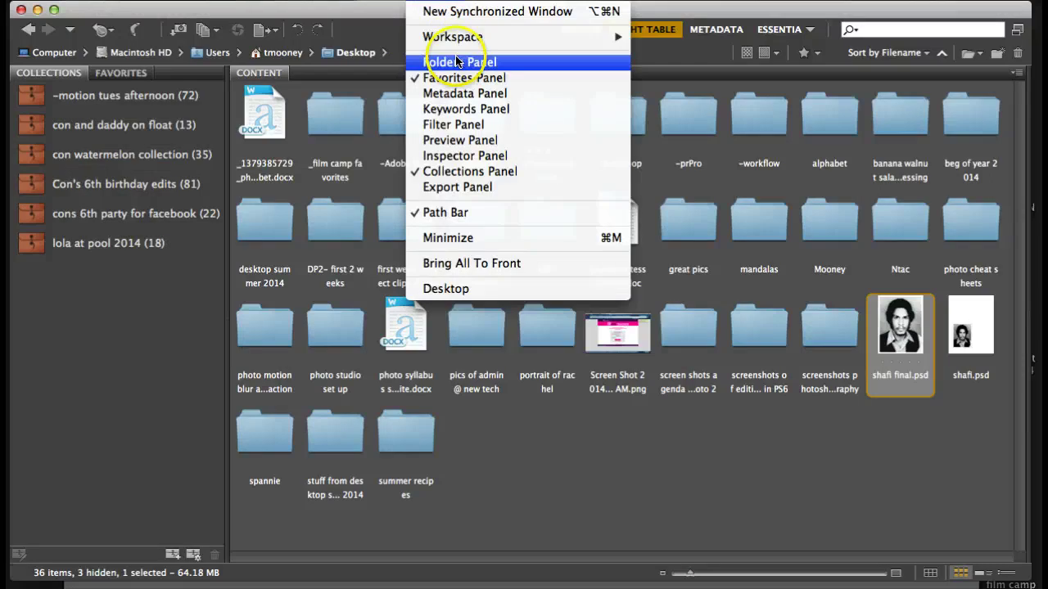
mouse_move(462, 45)
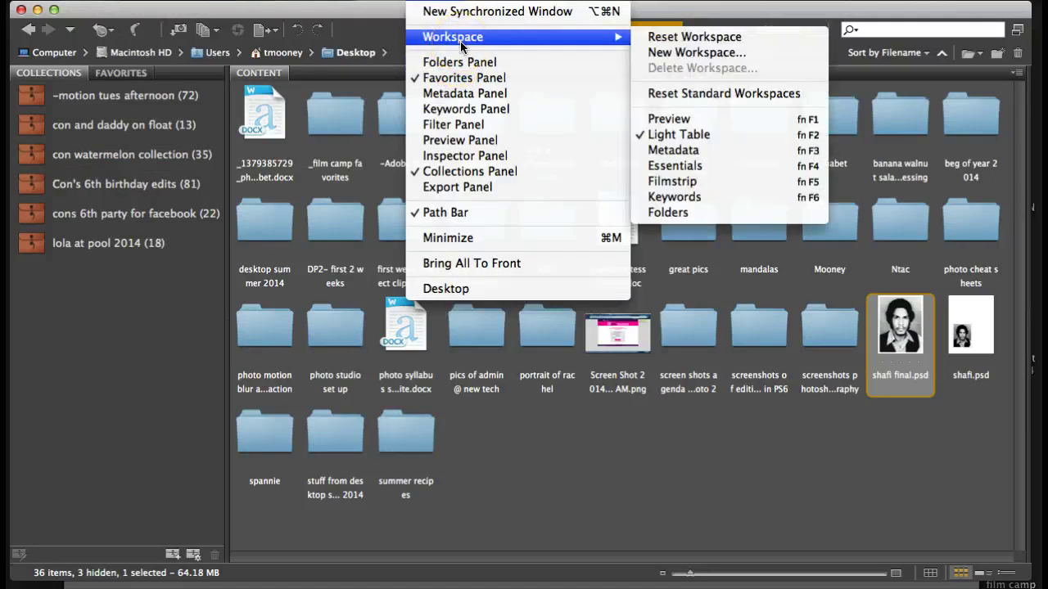
click(640, 41)
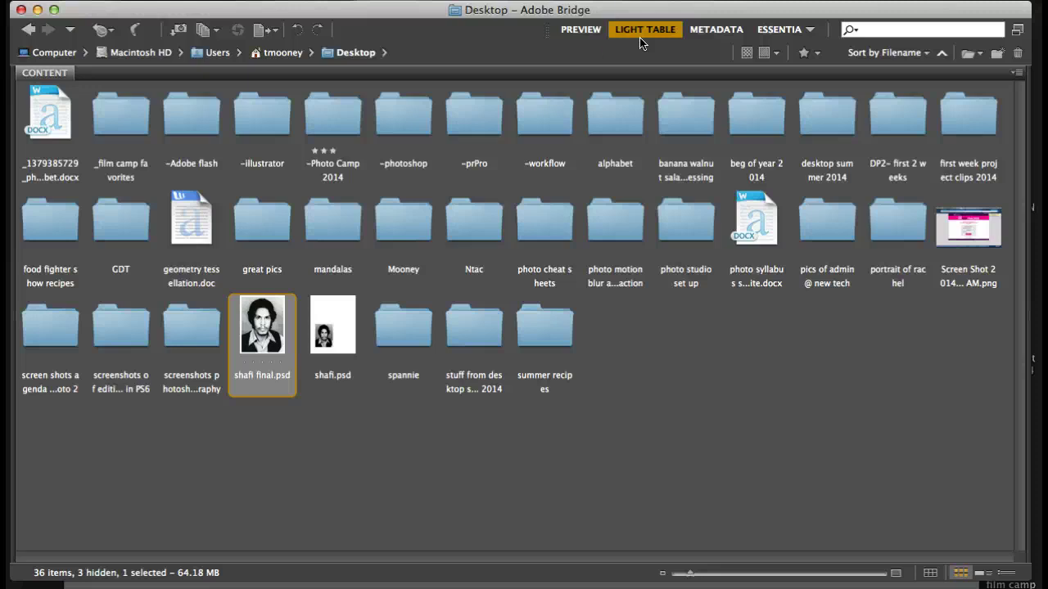
Switch back to the Essentials workspace layout
click(421, 0)
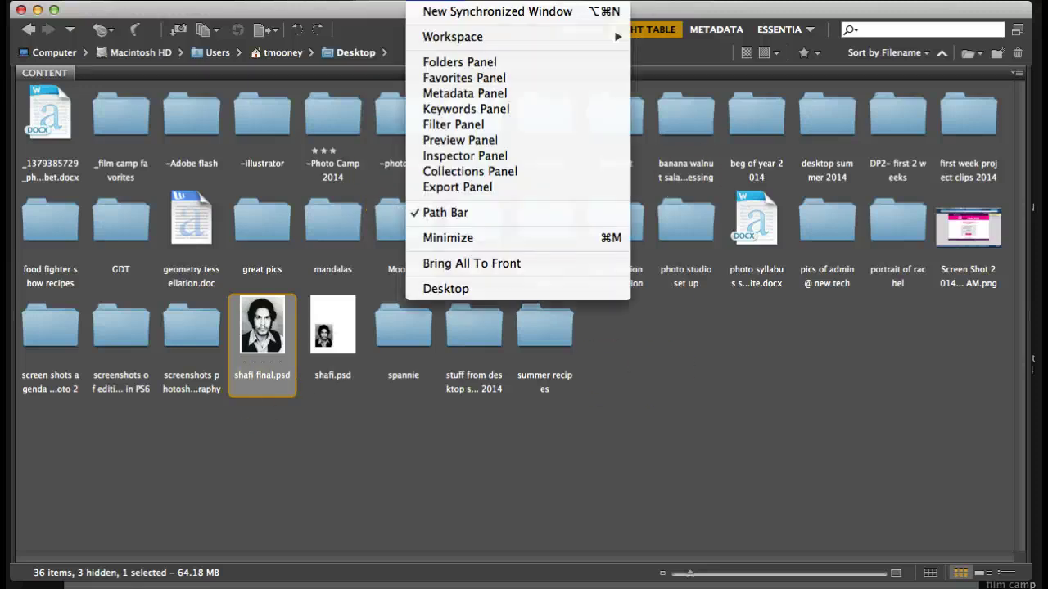
mouse_move(465, 43)
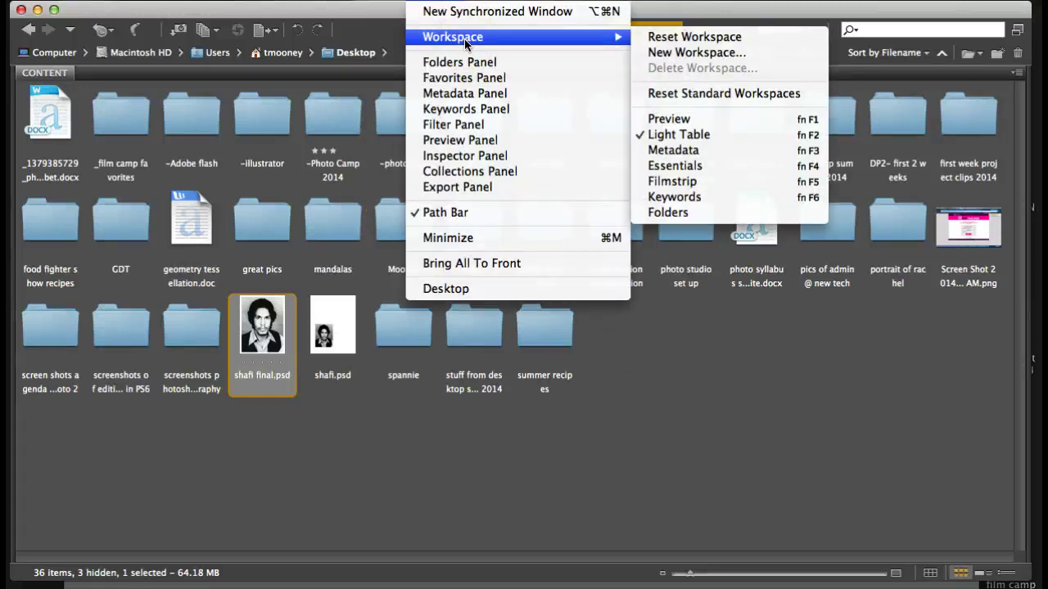
click(725, 166)
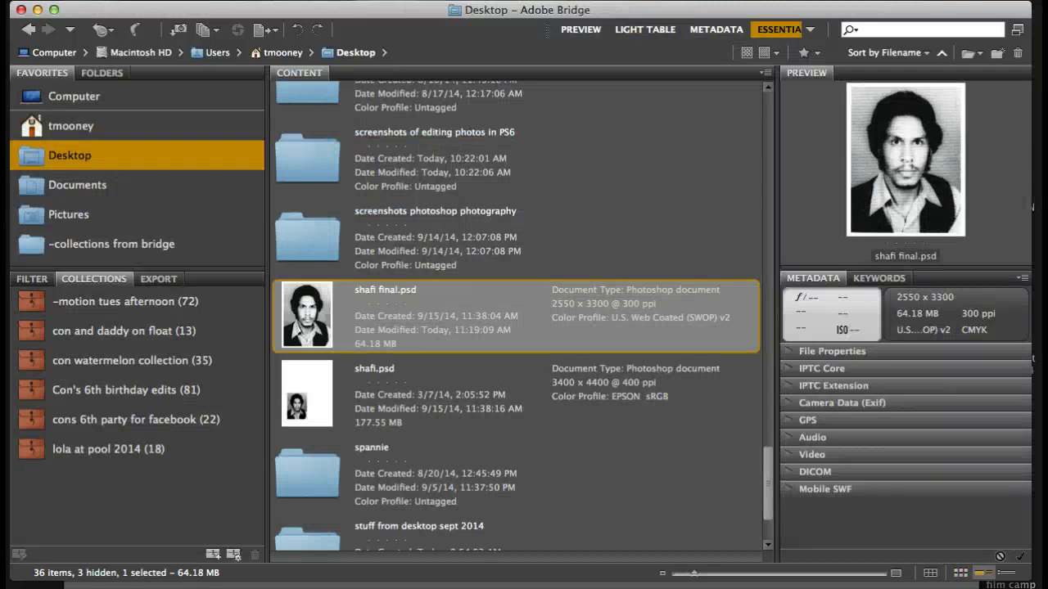
mouse_move(440, 39)
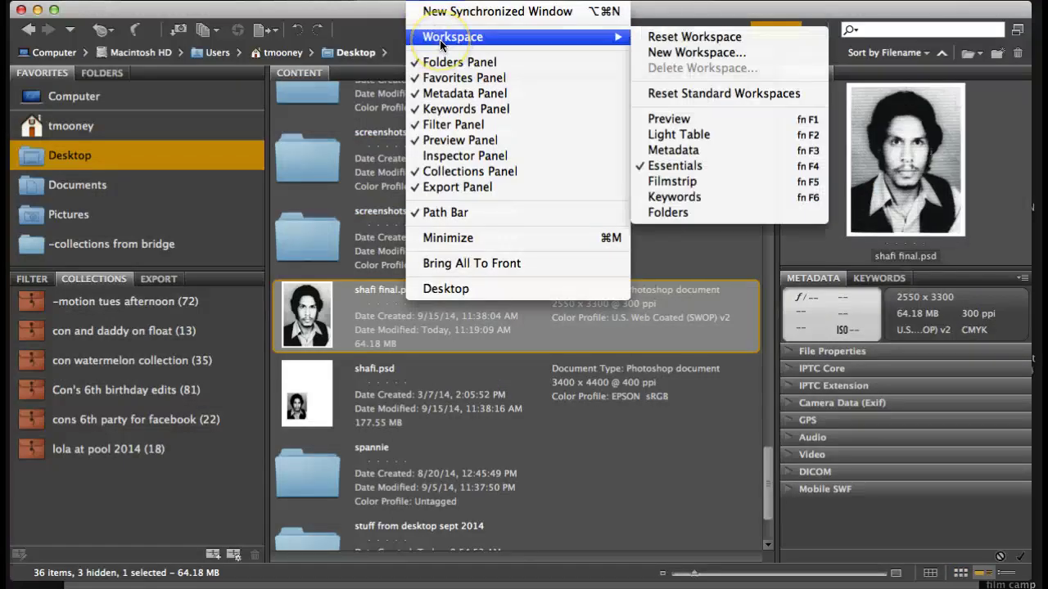
Switch to the Filmstrip workspace and remove the Export panel from the layout
click(707, 185)
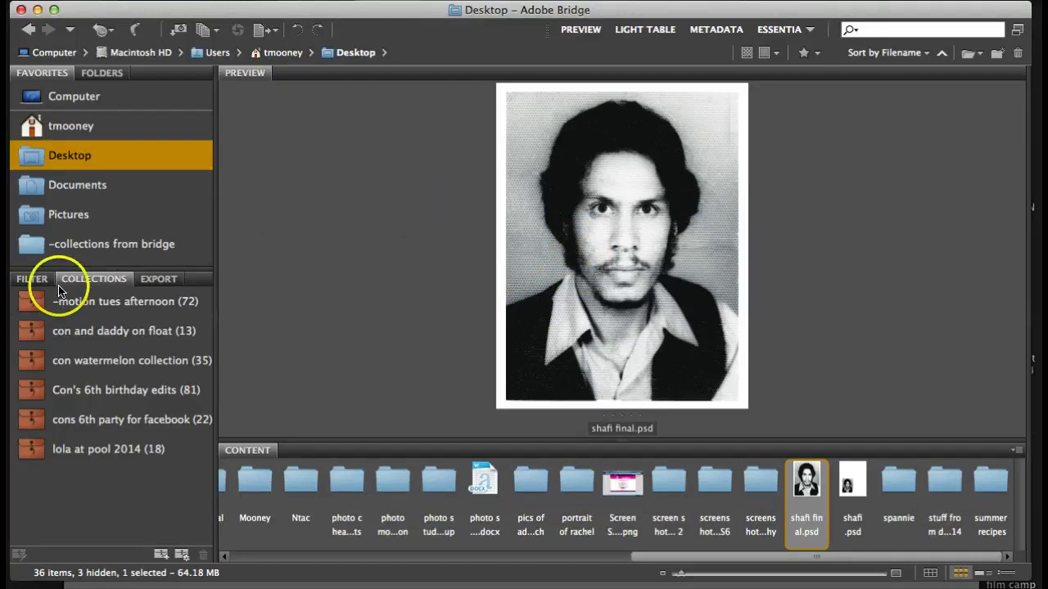
click(152, 278)
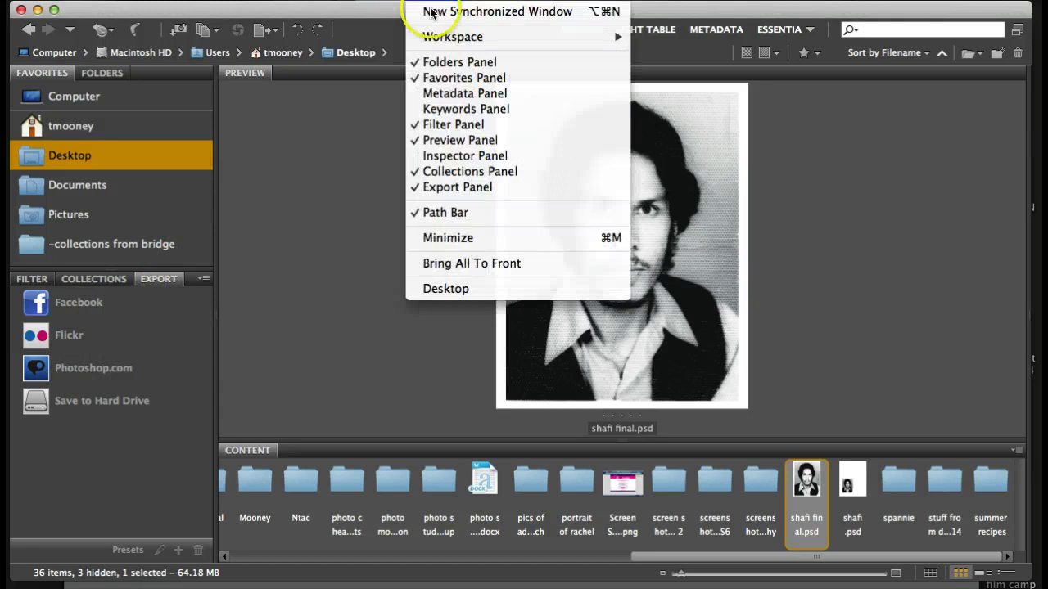
click(448, 187)
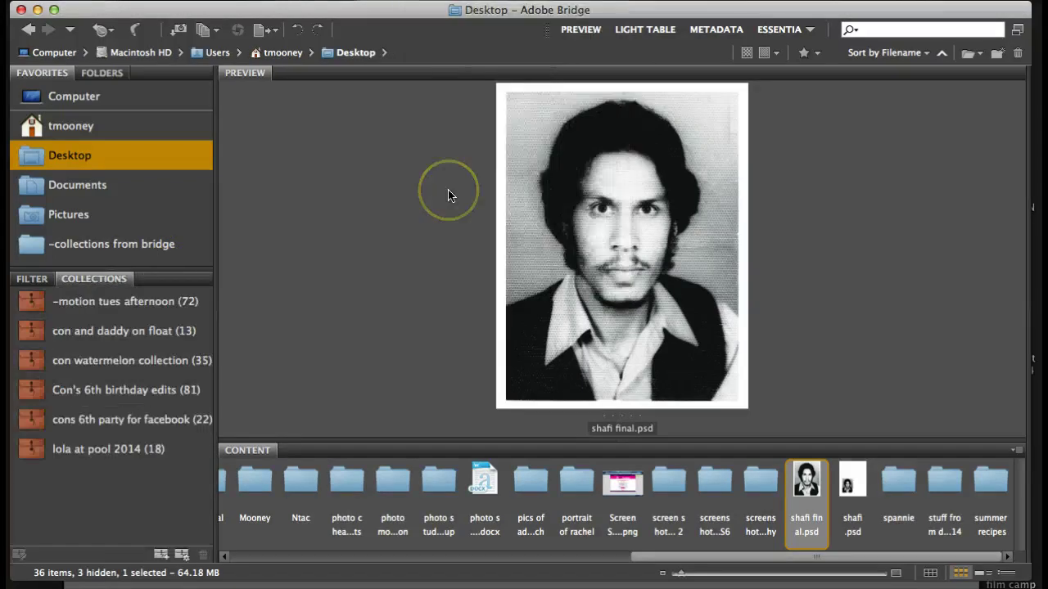
Remove the Filter panel from the Filmstrip layout
click(95, 281)
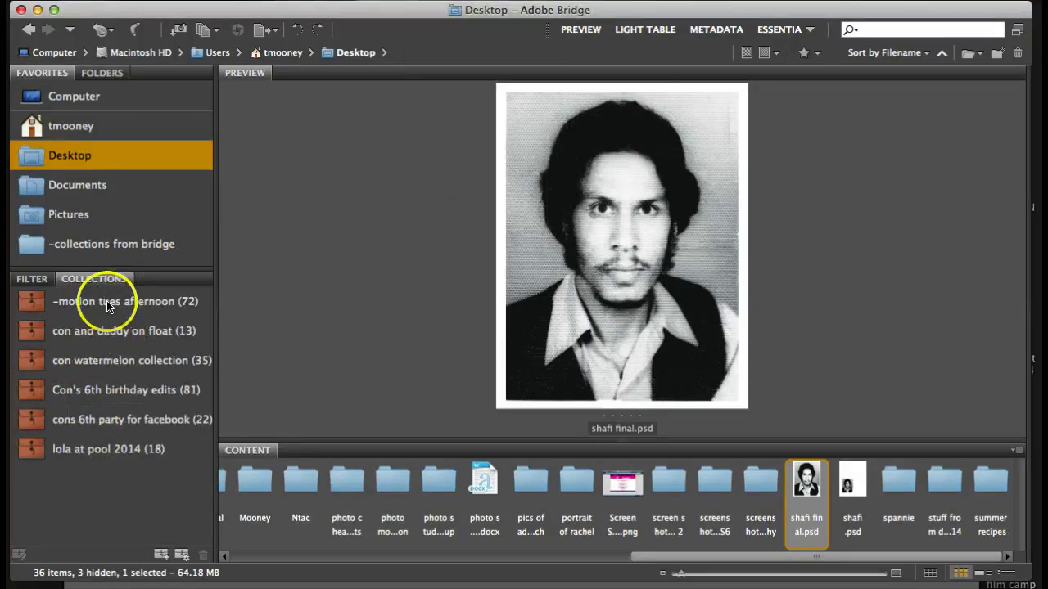
click(36, 283)
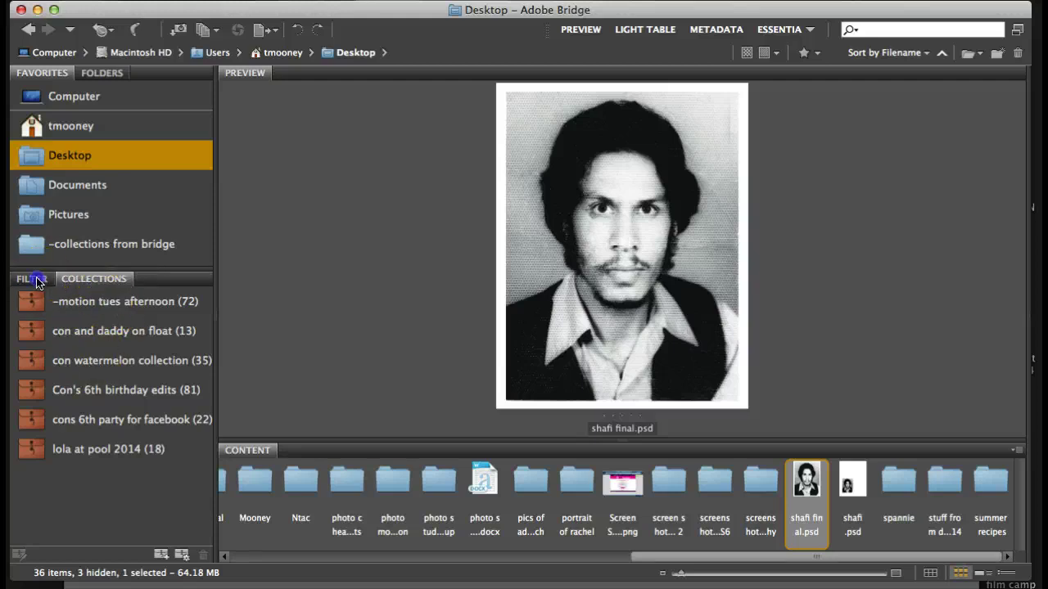
click(442, 2)
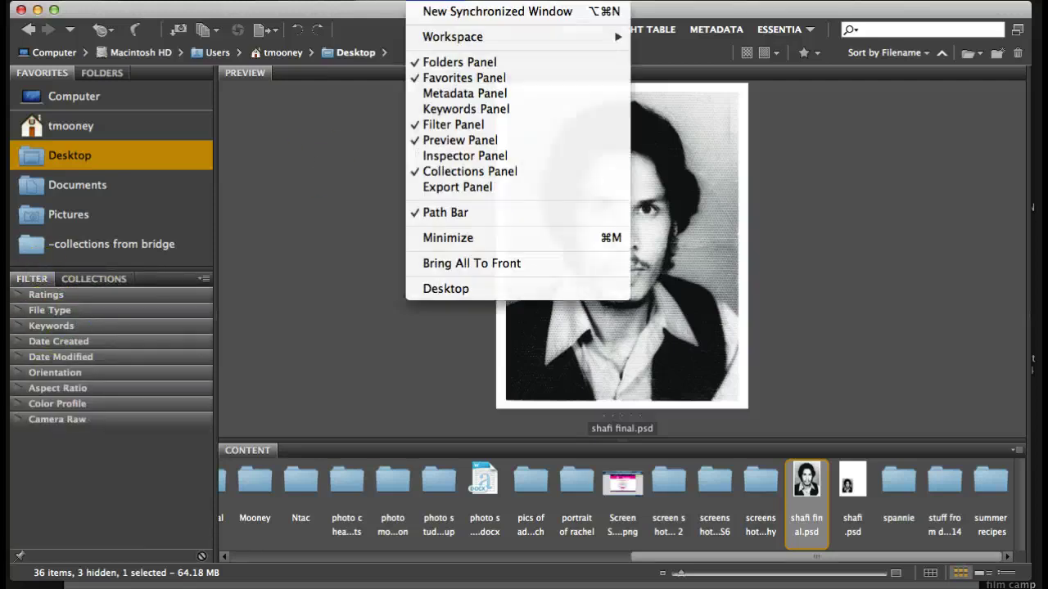
click(449, 125)
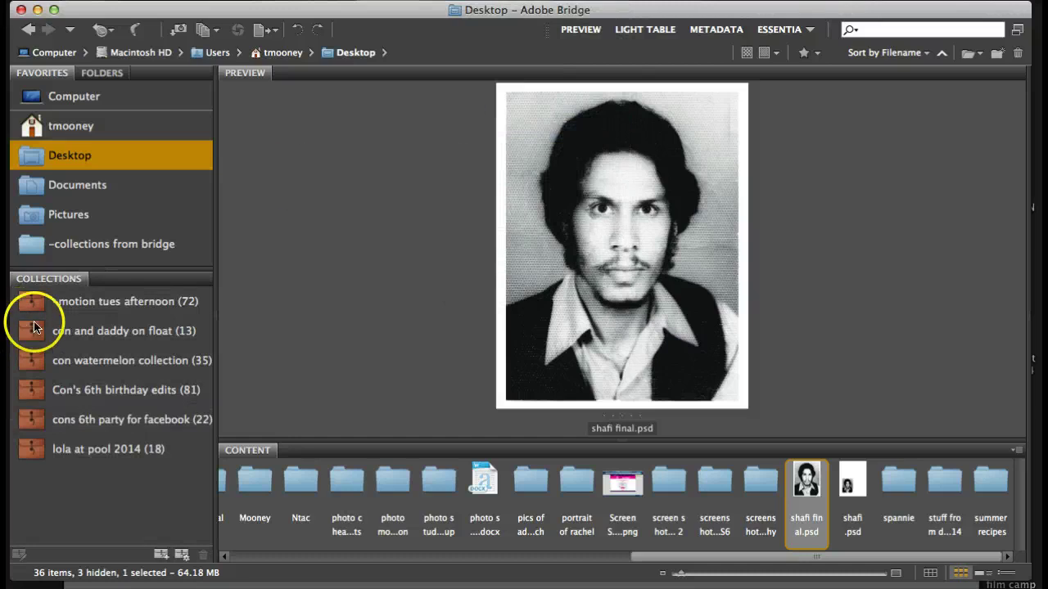
click(442, 2)
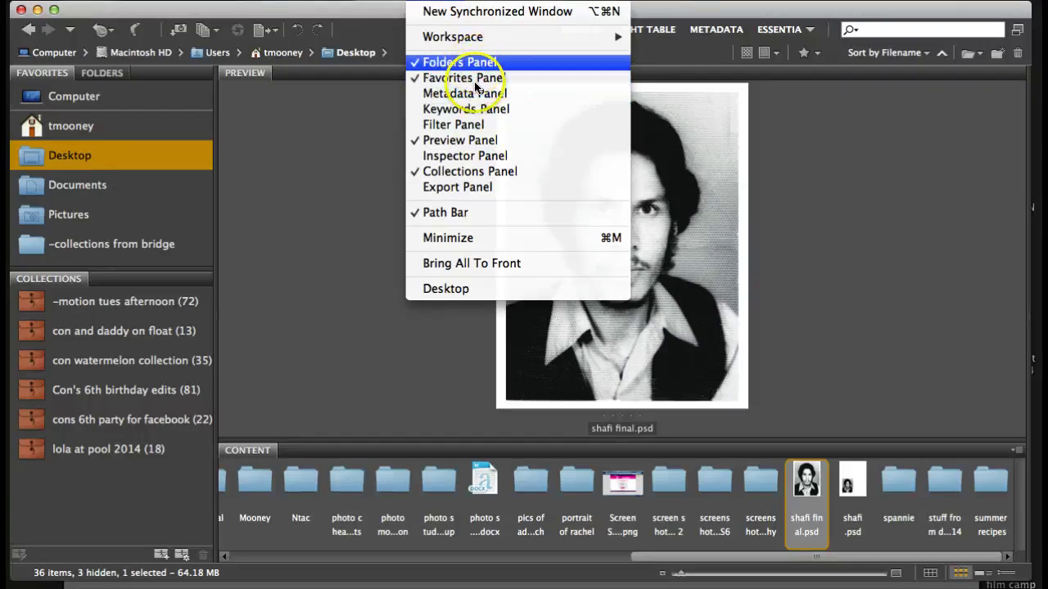
click(155, 209)
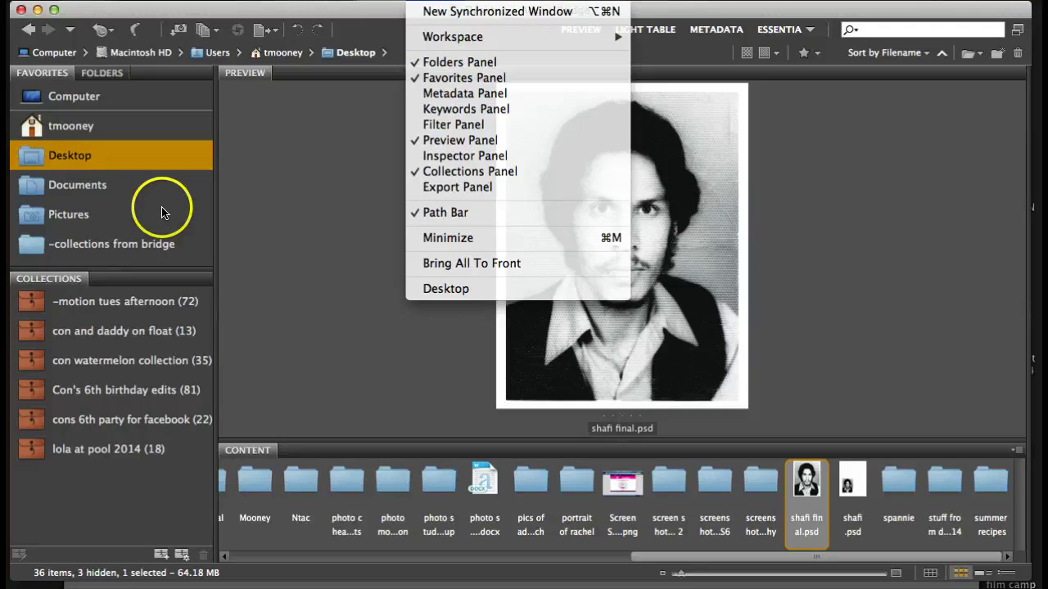
Expand and collapse the Desktop folder tree, then return to the Favorites list
click(103, 73)
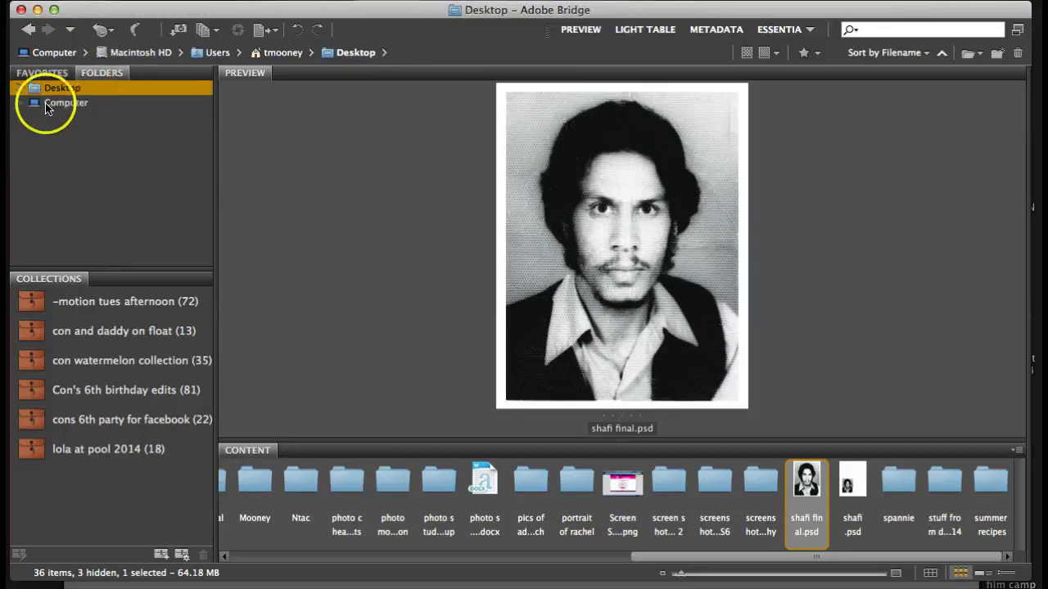
click(23, 89)
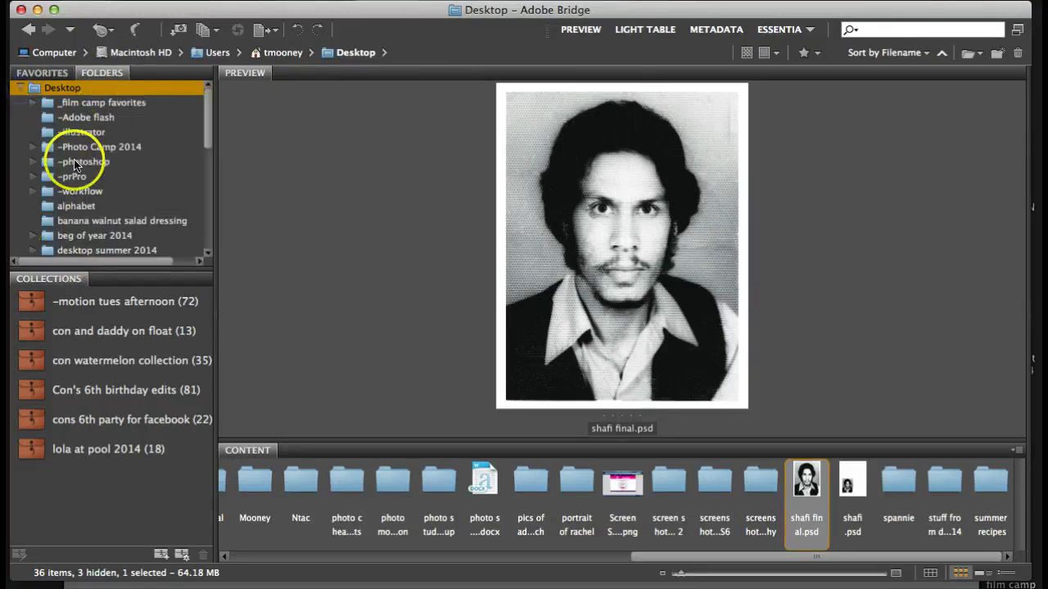
click(23, 89)
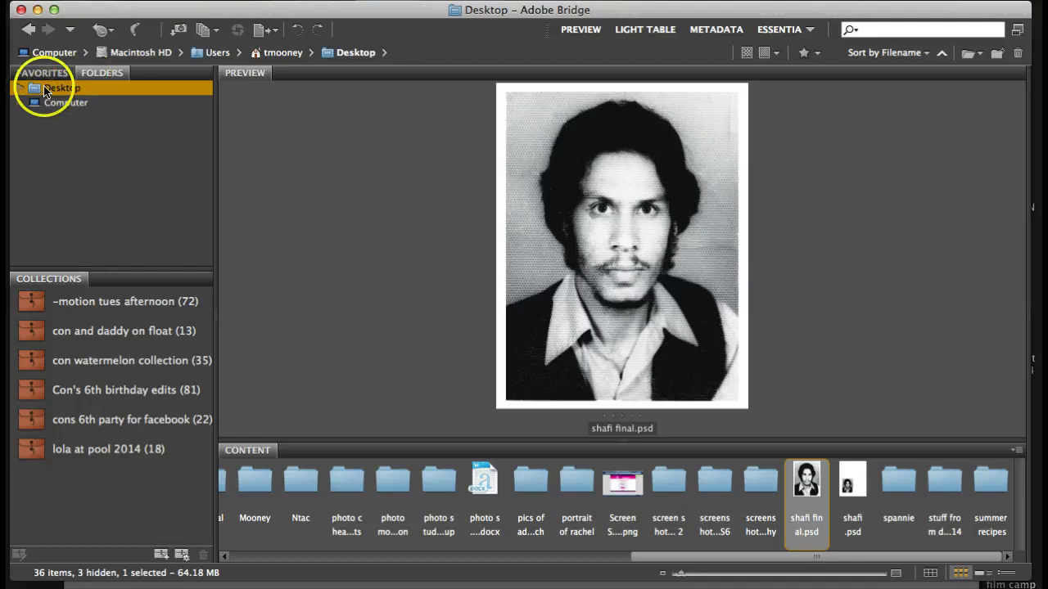
click(41, 74)
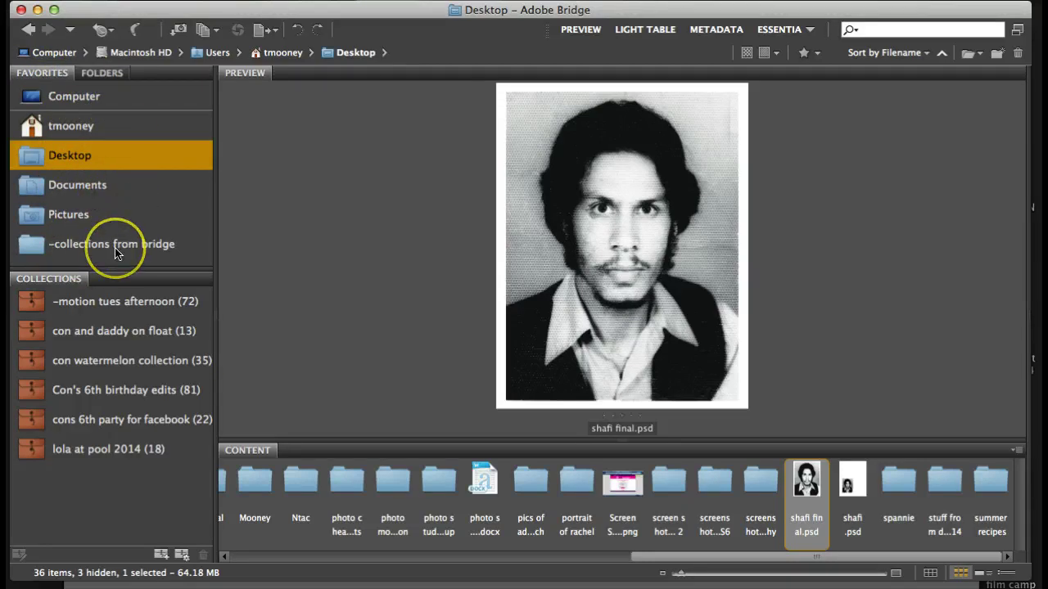
Open Pictures from Favorites and preview con and me 2-2.psd
click(76, 220)
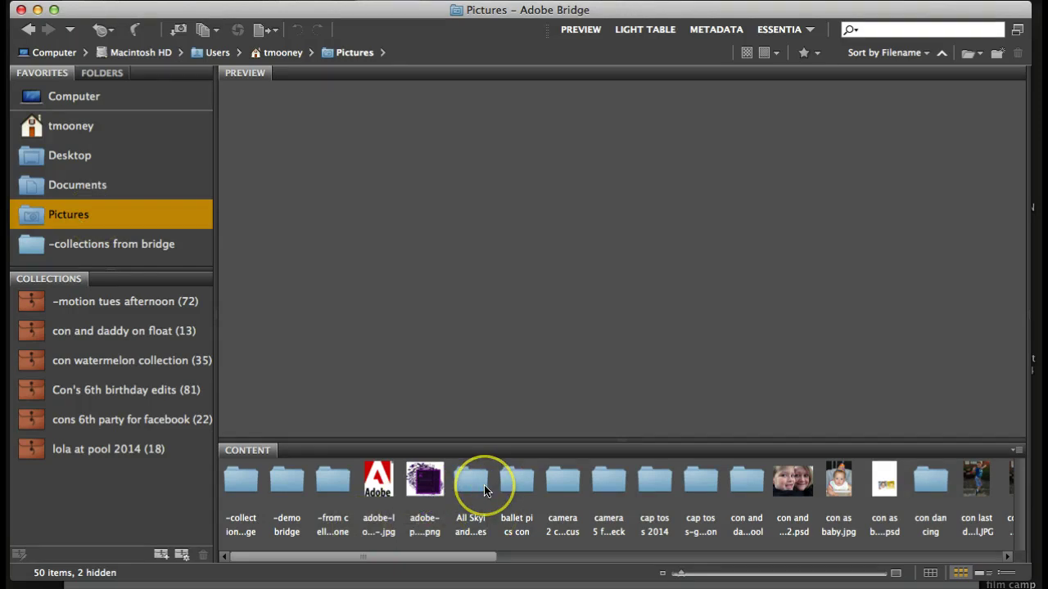
click(792, 491)
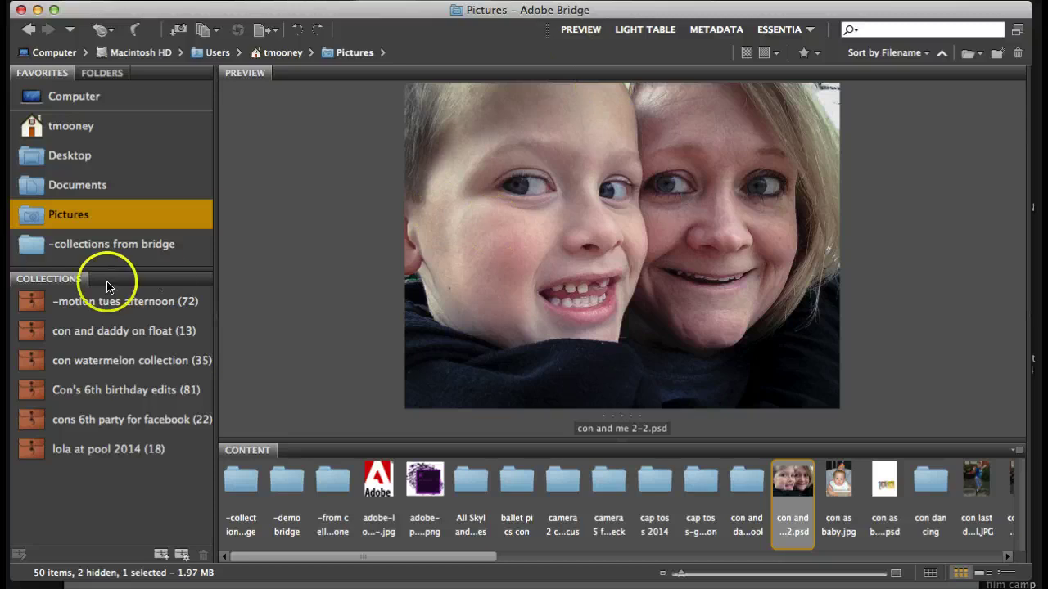
Dock the Preview panel as a tab beside Content and toggle between thumbnails and enlarged photo
click(429, 0)
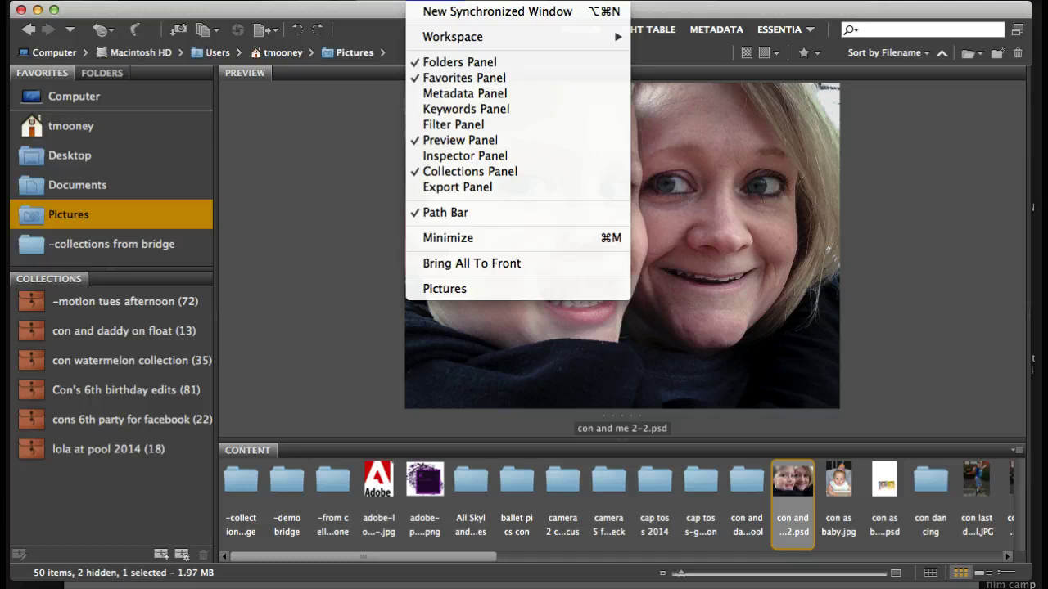
click(319, 202)
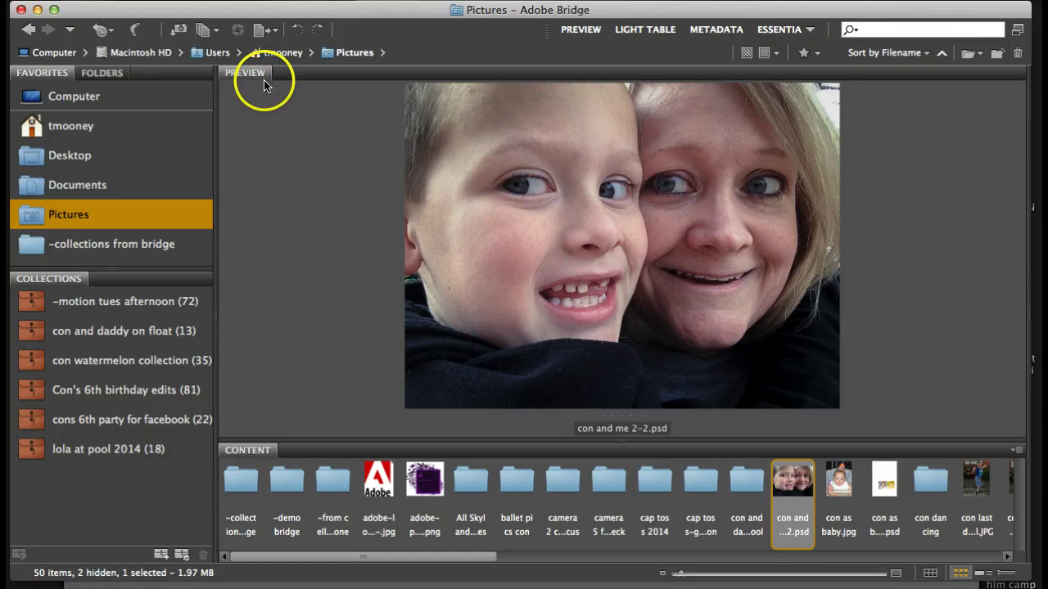
drag(258, 73, 961, 495)
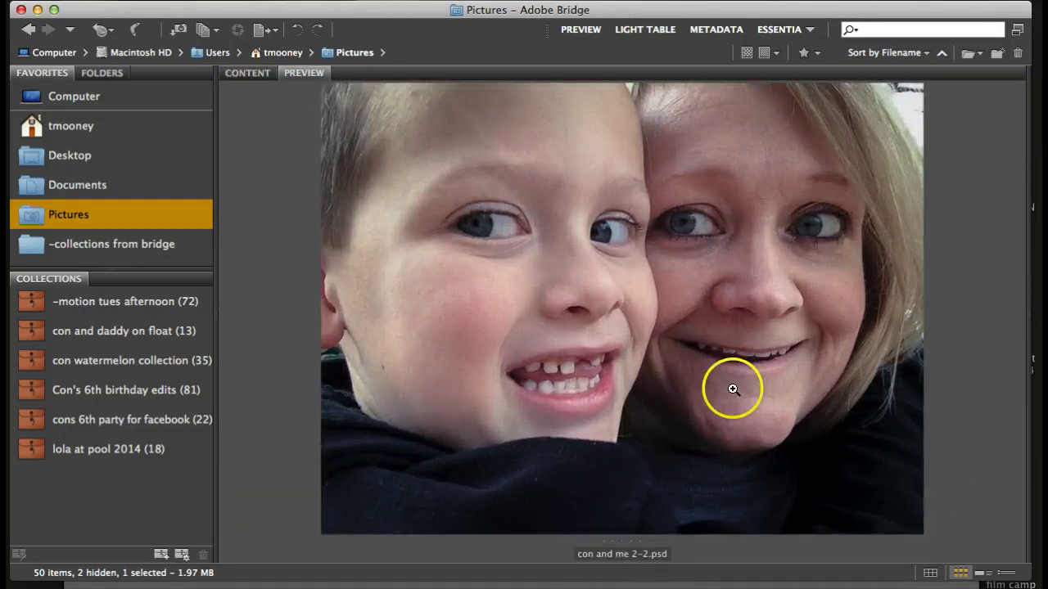
click(241, 74)
click(306, 76)
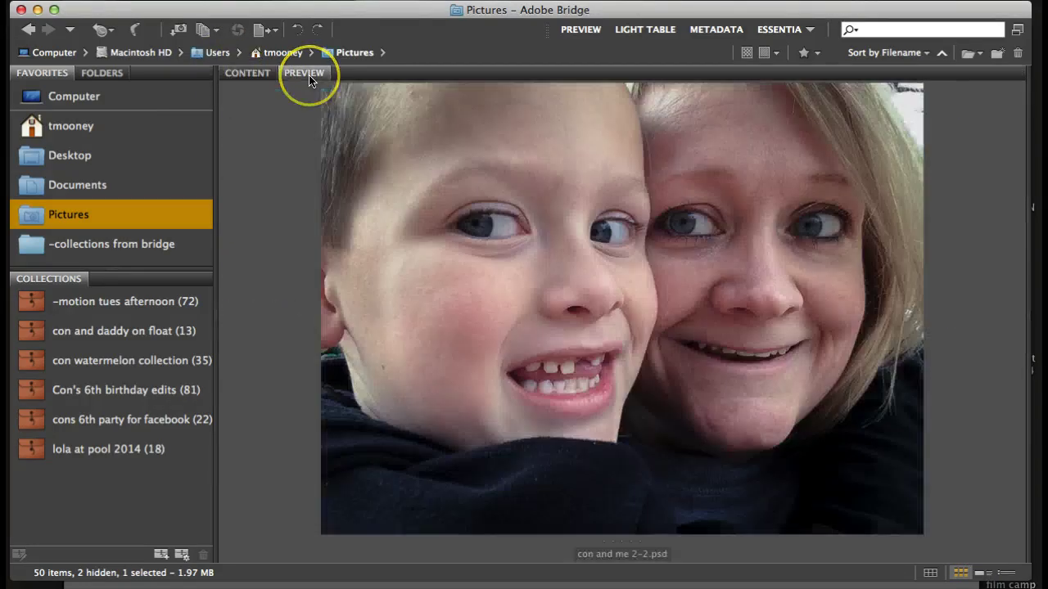
click(430, 0)
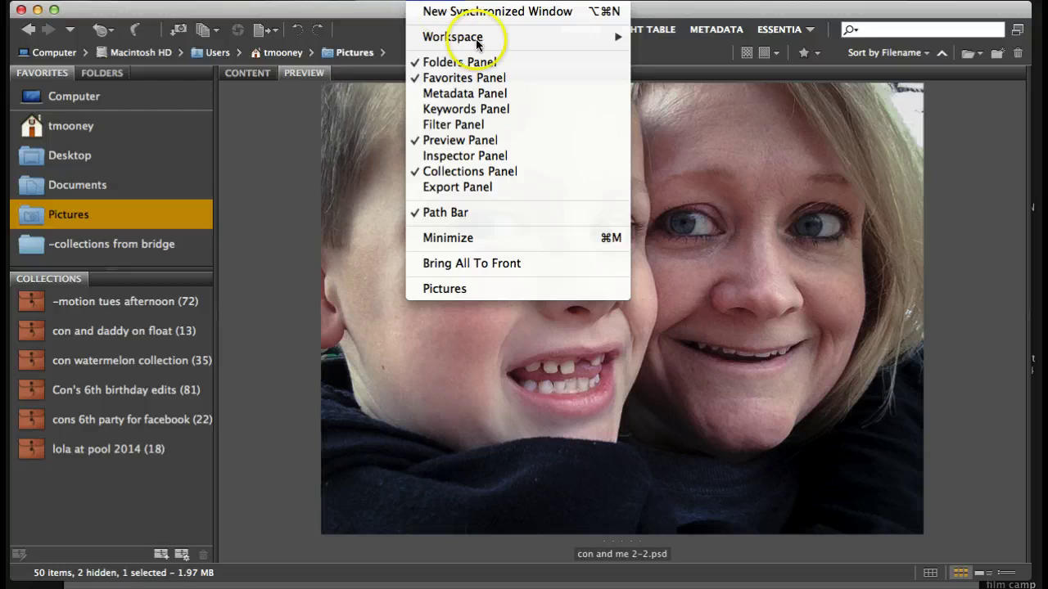
mouse_move(475, 39)
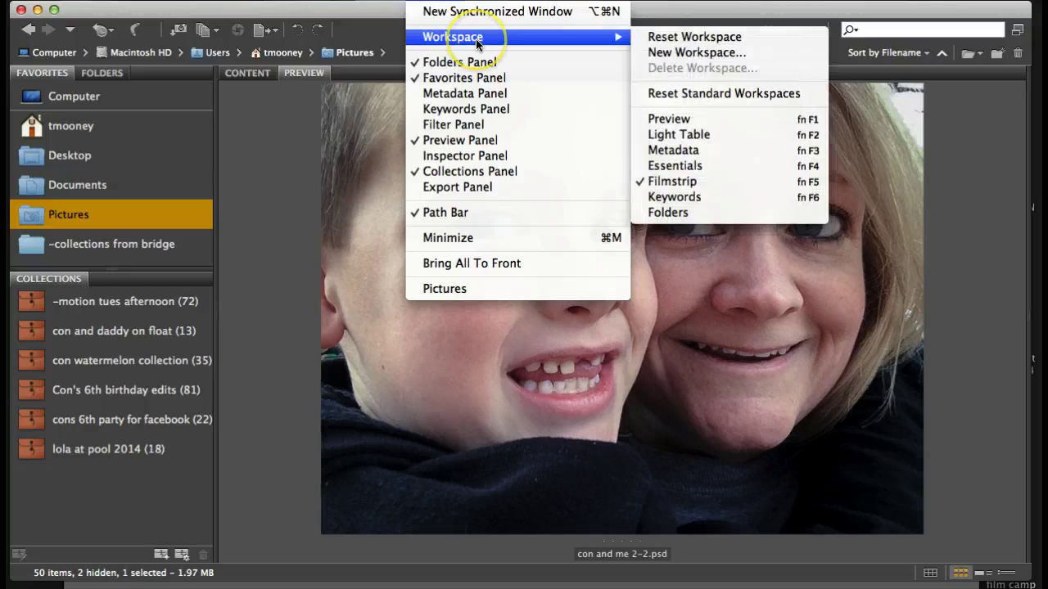
Switch to the Metadata workspace, add the Preview panel and try several dock positions for it
click(708, 150)
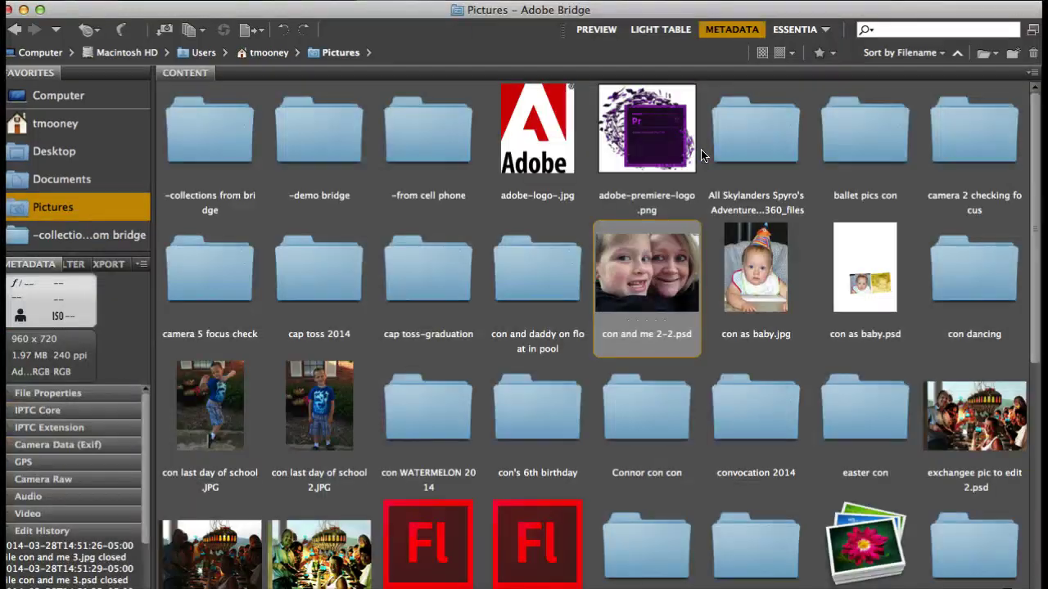
scroll(369, 253, down, 5)
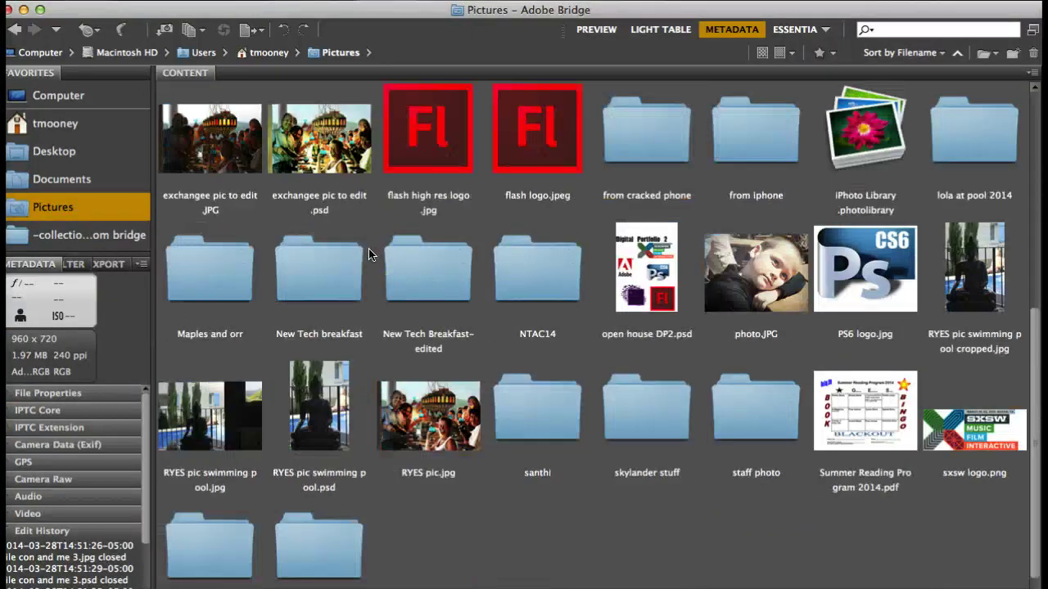
scroll(368, 254, up, 5)
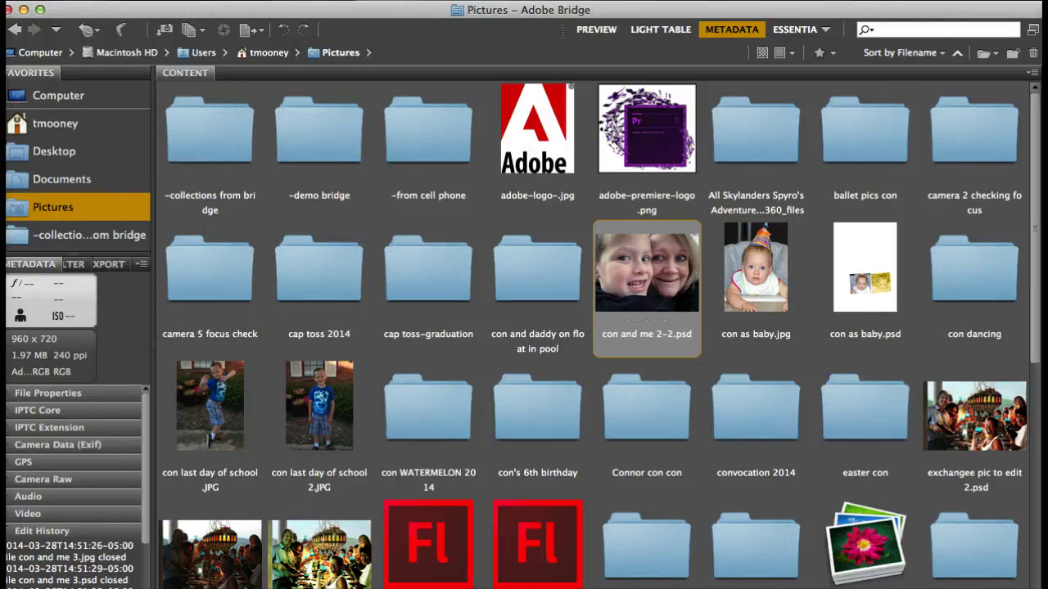
click(434, 0)
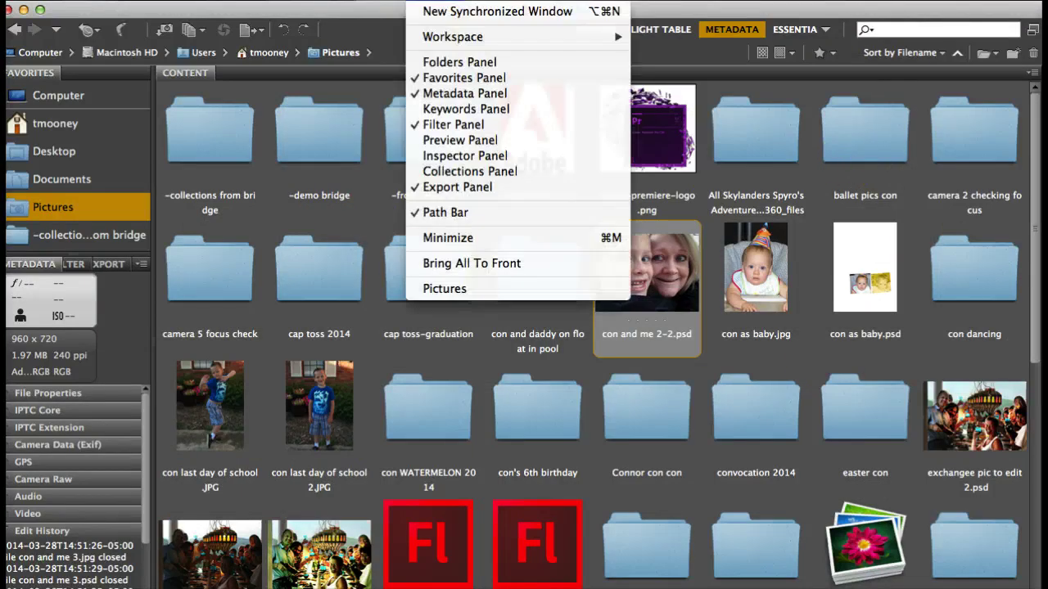
click(446, 140)
drag(190, 72, 978, 85)
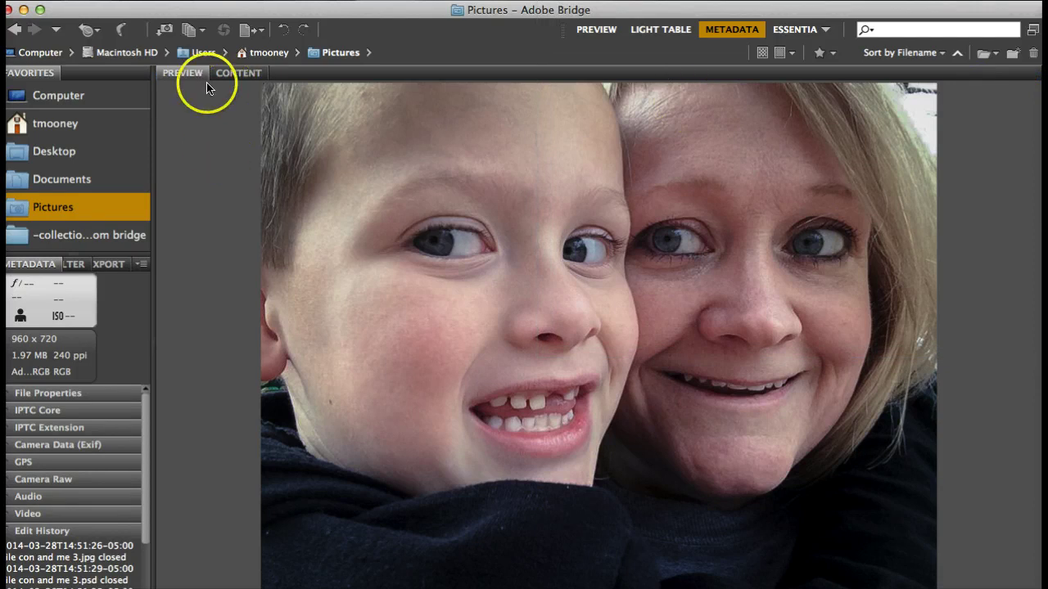
drag(192, 73, 854, 193)
drag(218, 73, 605, 90)
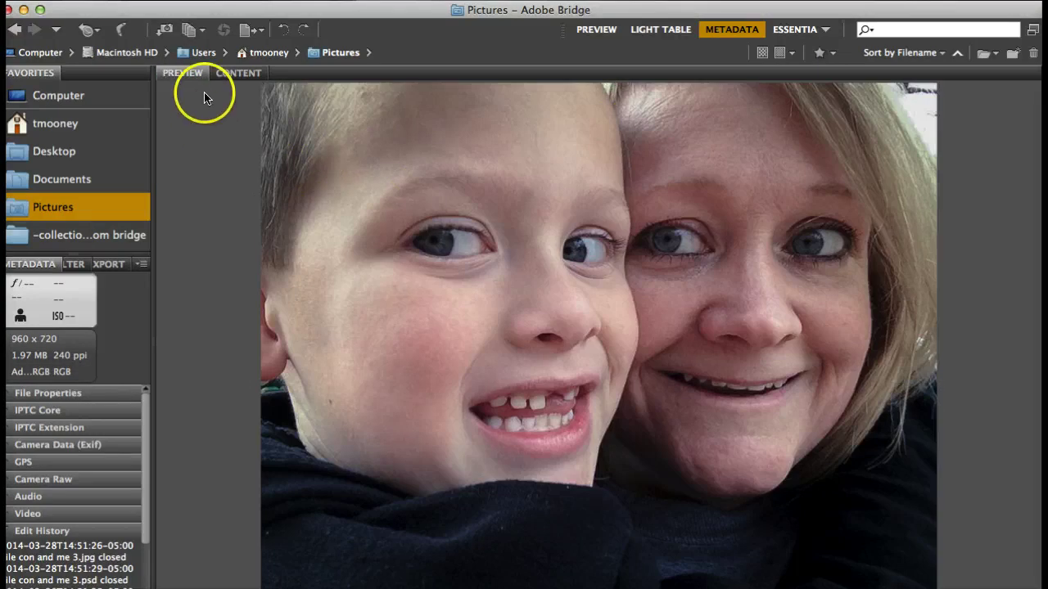
drag(200, 82, 286, 75)
Switch to Light Table, then apply the Folders workspace layout
click(426, 0)
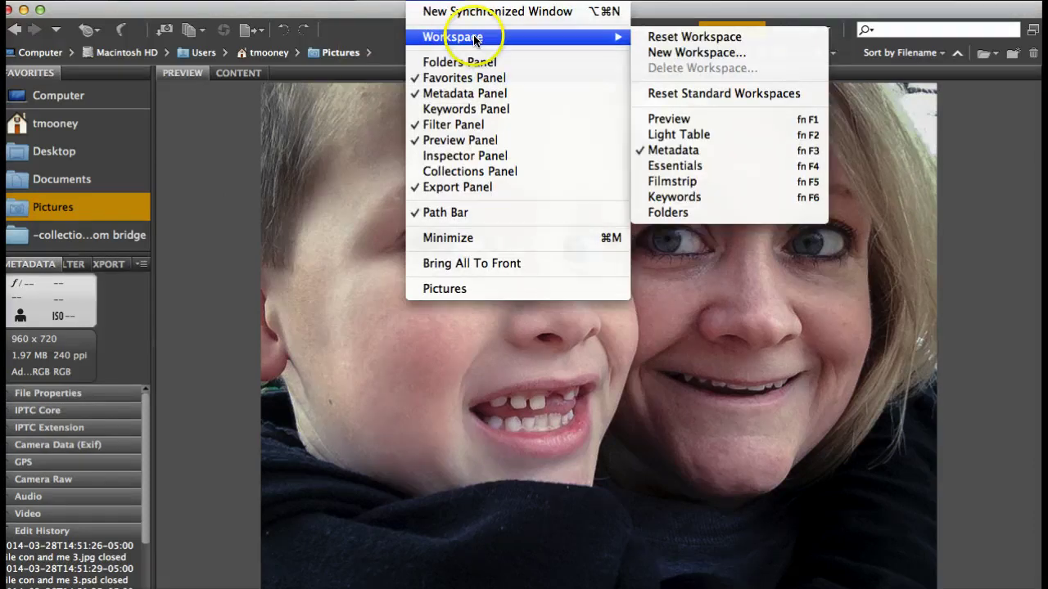
click(718, 134)
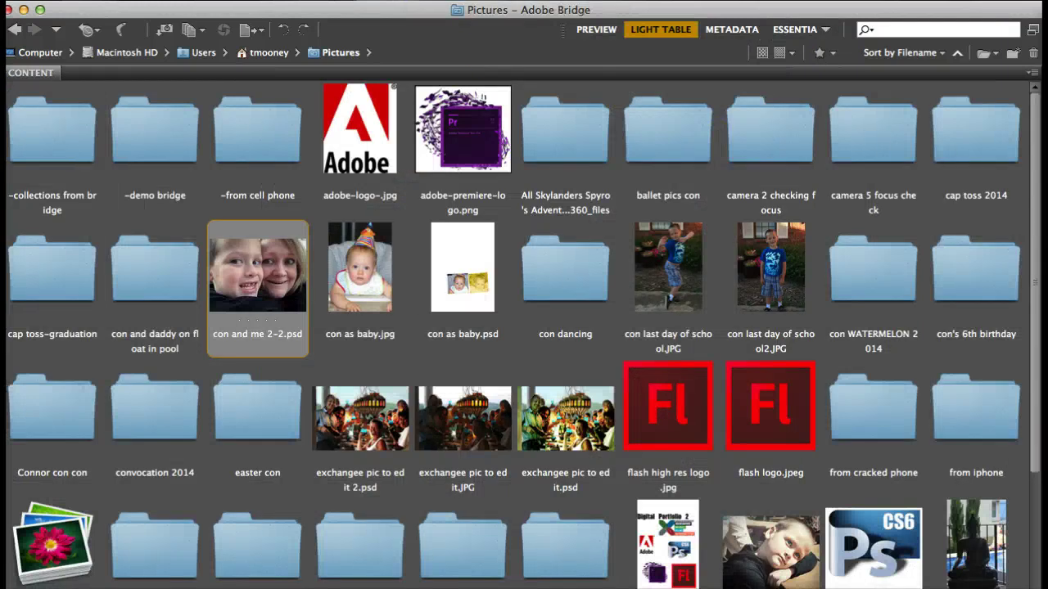
click(429, 0)
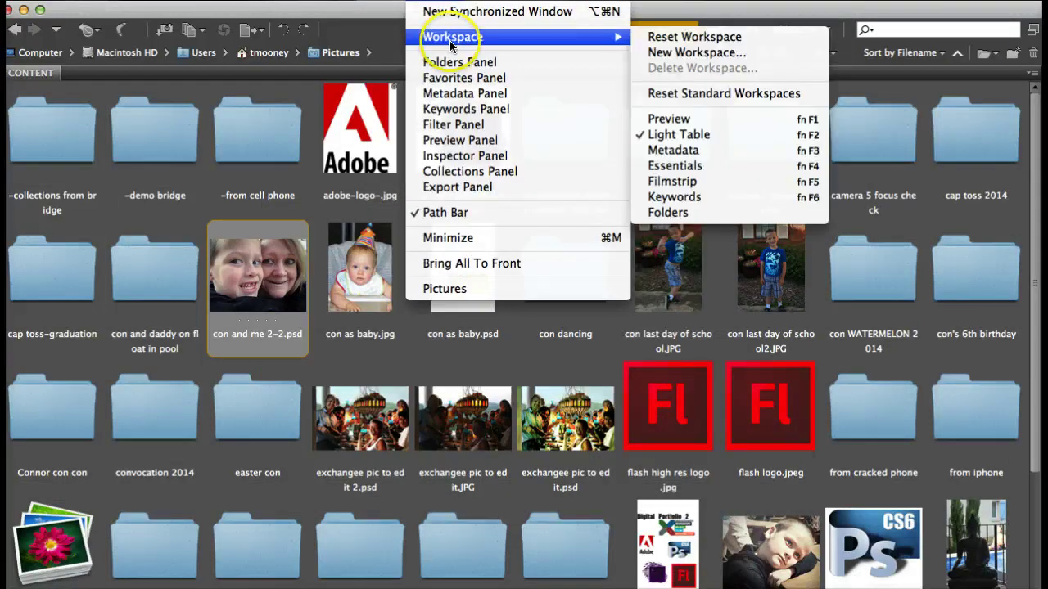
click(722, 214)
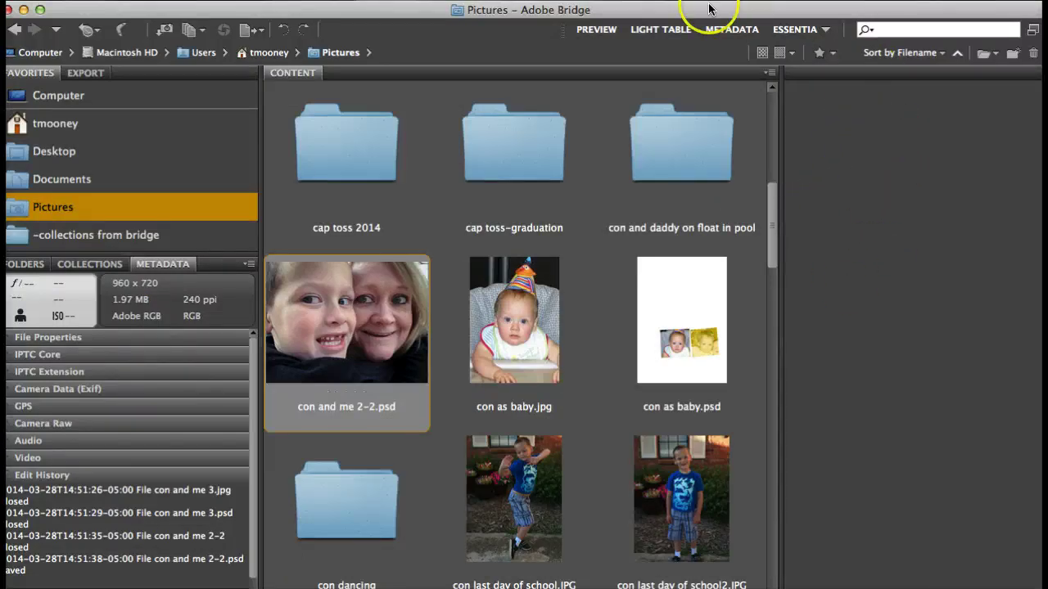
Show the Preview panel and dock it in the empty right-hand column
click(430, 0)
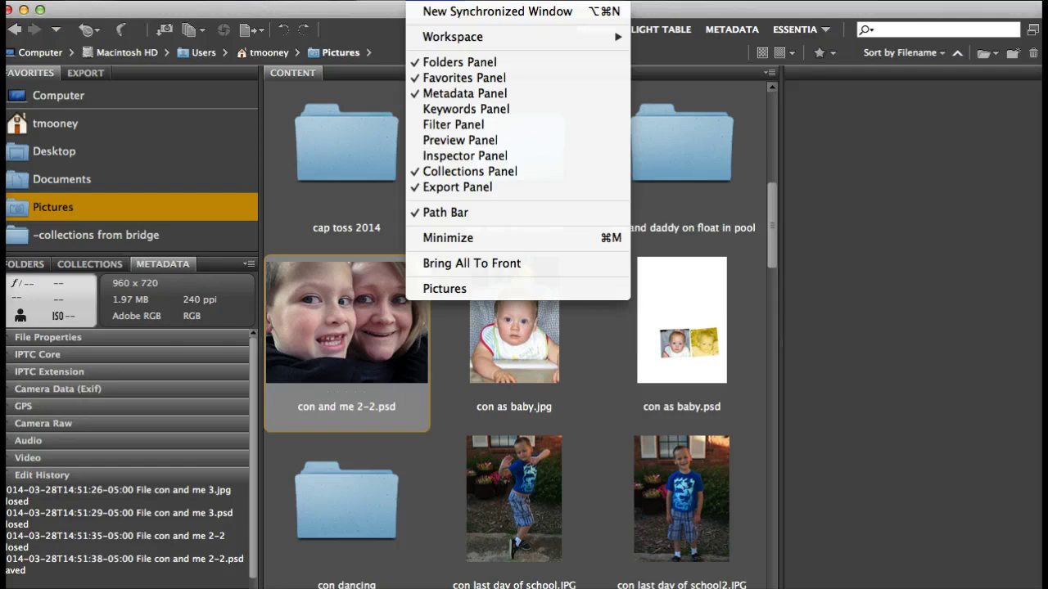
click(463, 140)
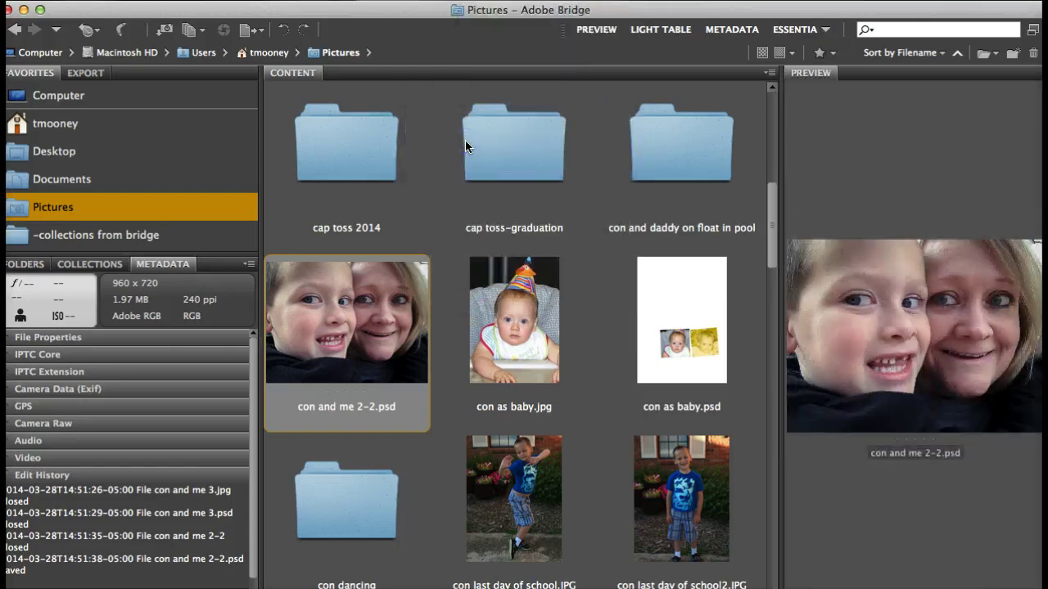
drag(823, 71, 514, 109)
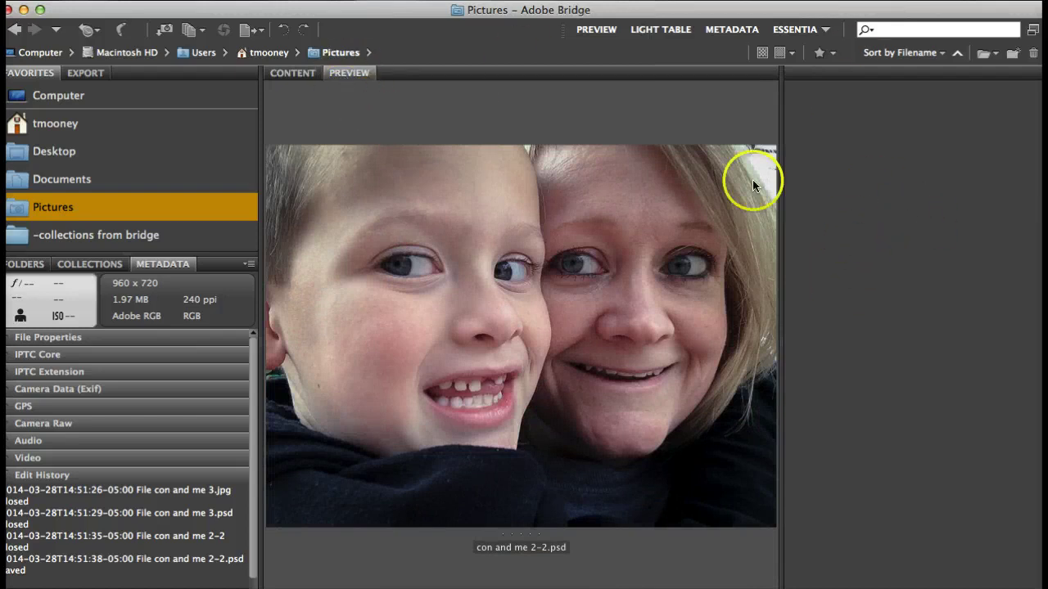
drag(344, 76, 812, 92)
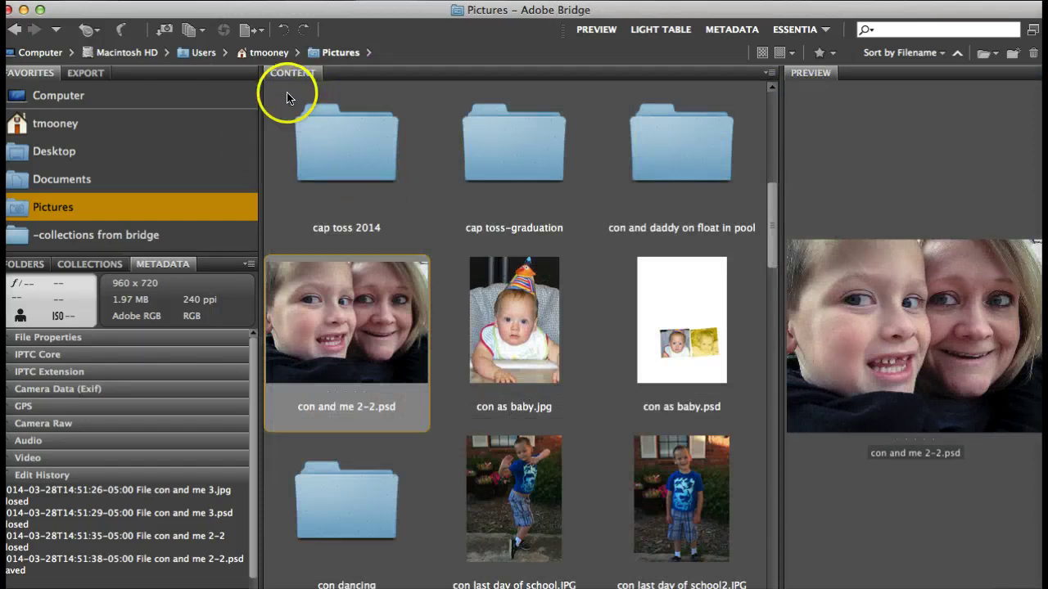
Collapse the Macintosh HD and Computer folder-tree branches, then bring Metadata back to the front
click(24, 264)
click(22, 316)
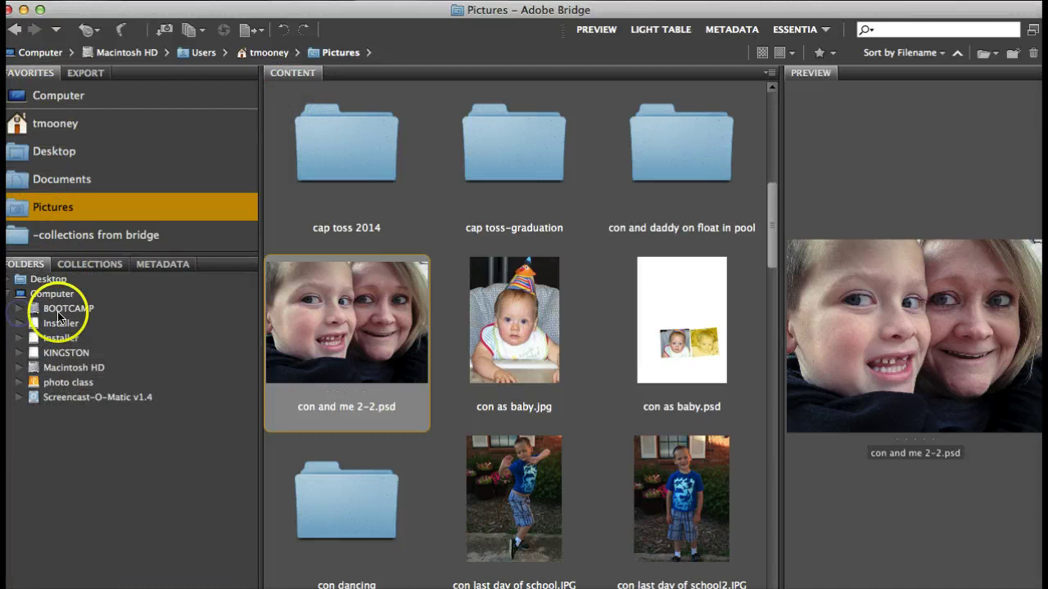
click(9, 295)
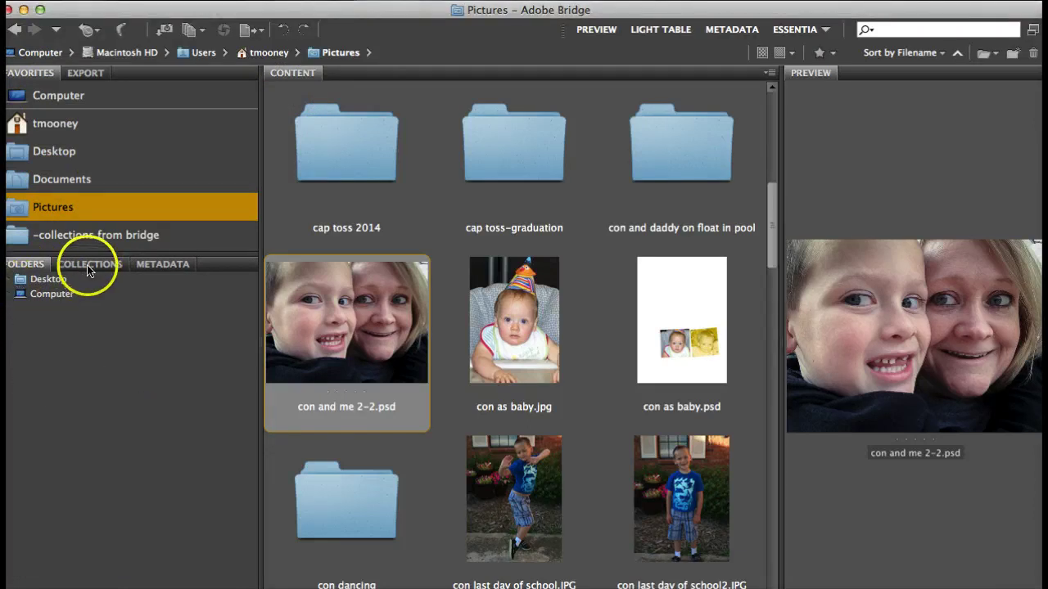
click(87, 267)
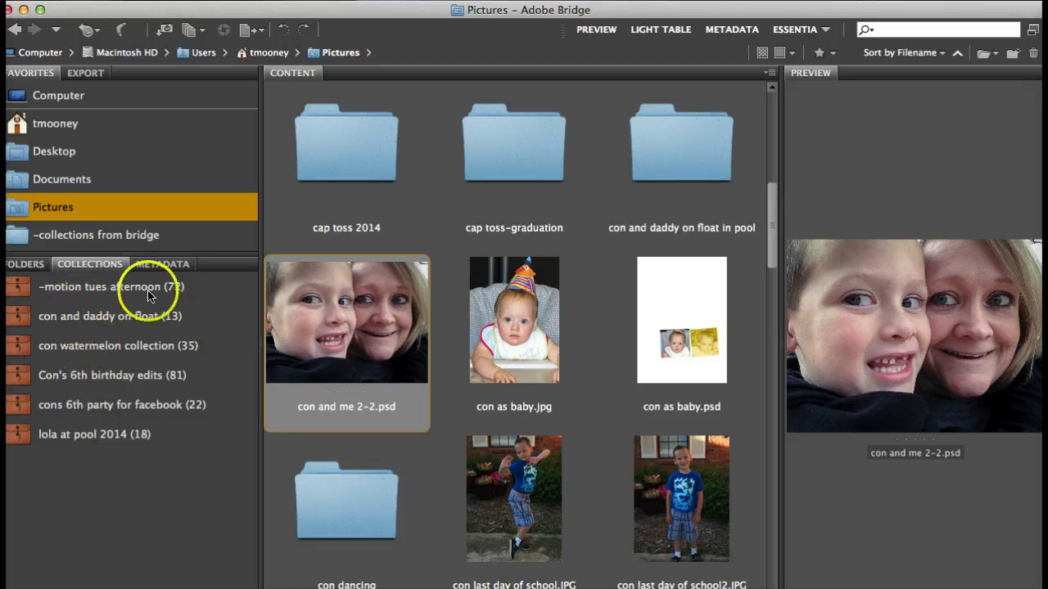
click(161, 266)
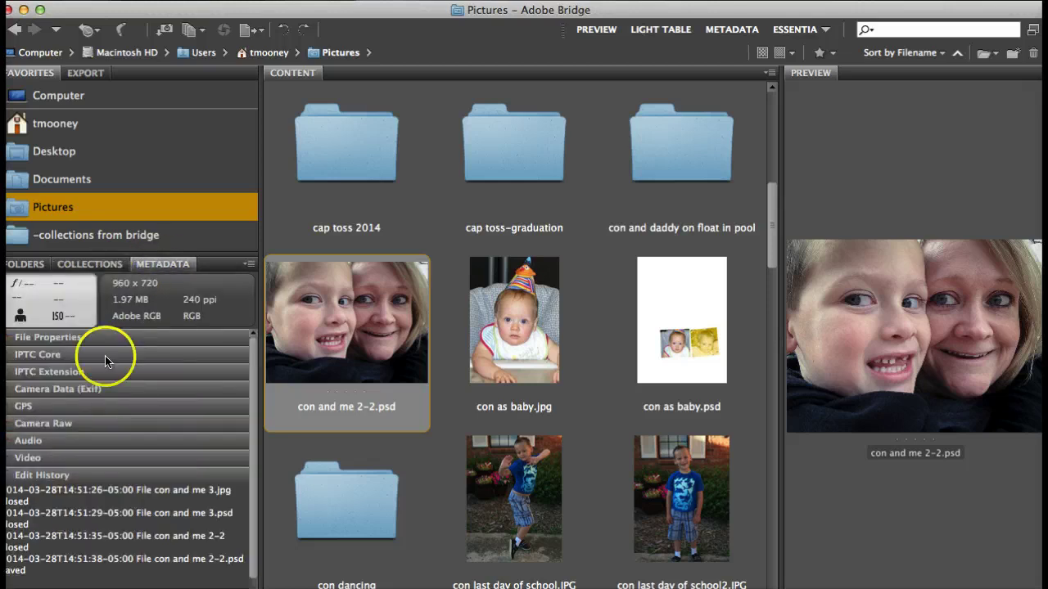
Preview con last day of school.JPG, showing its 2448 x 3264, 72 ppi, ISO 32 metadata
click(513, 495)
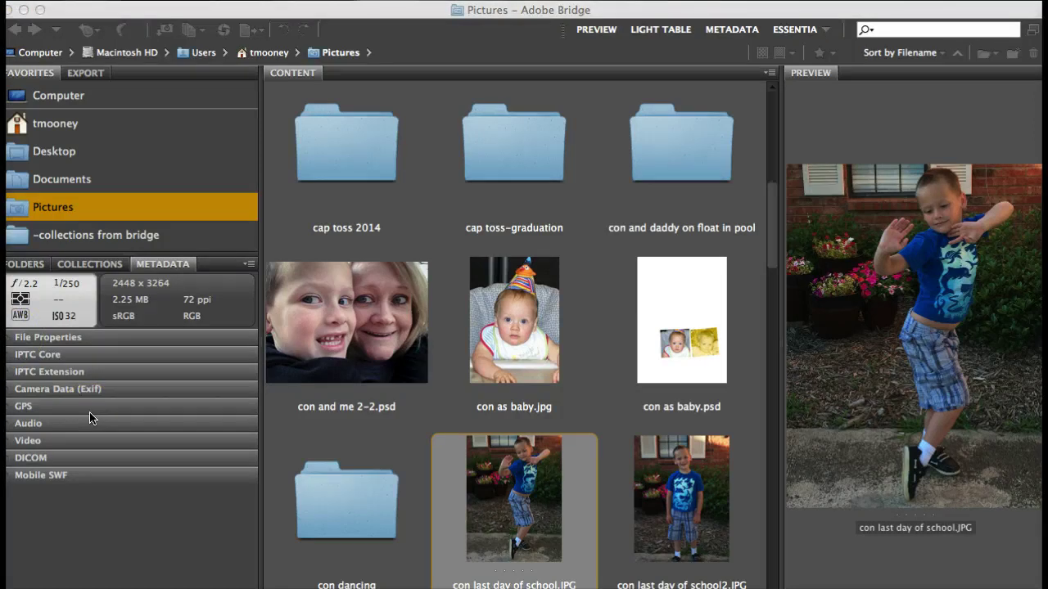
Bring the Collections tab and then the Folders tab to the front in the left panel
click(104, 271)
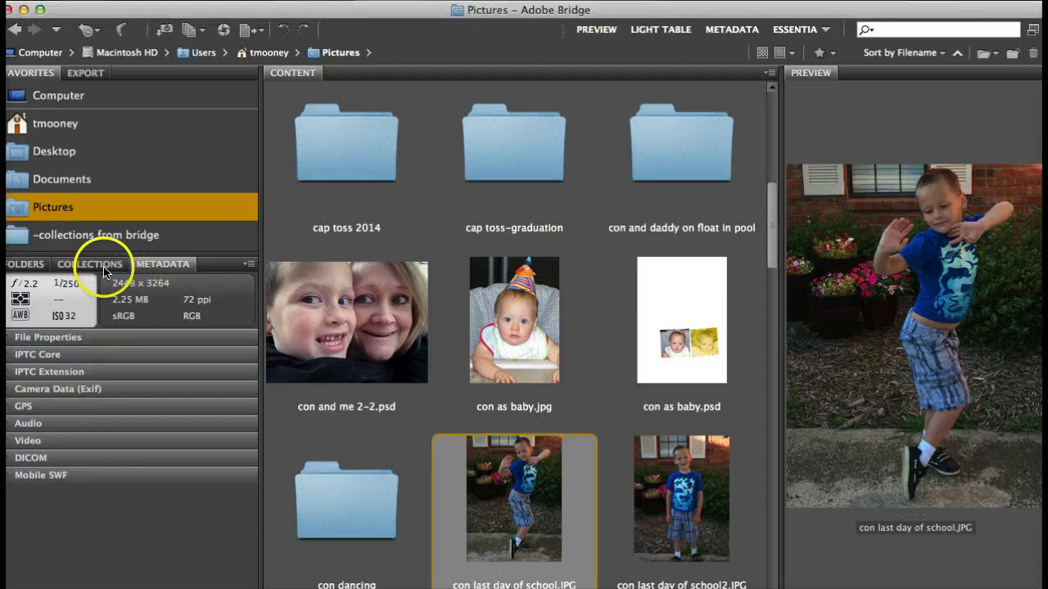
click(104, 272)
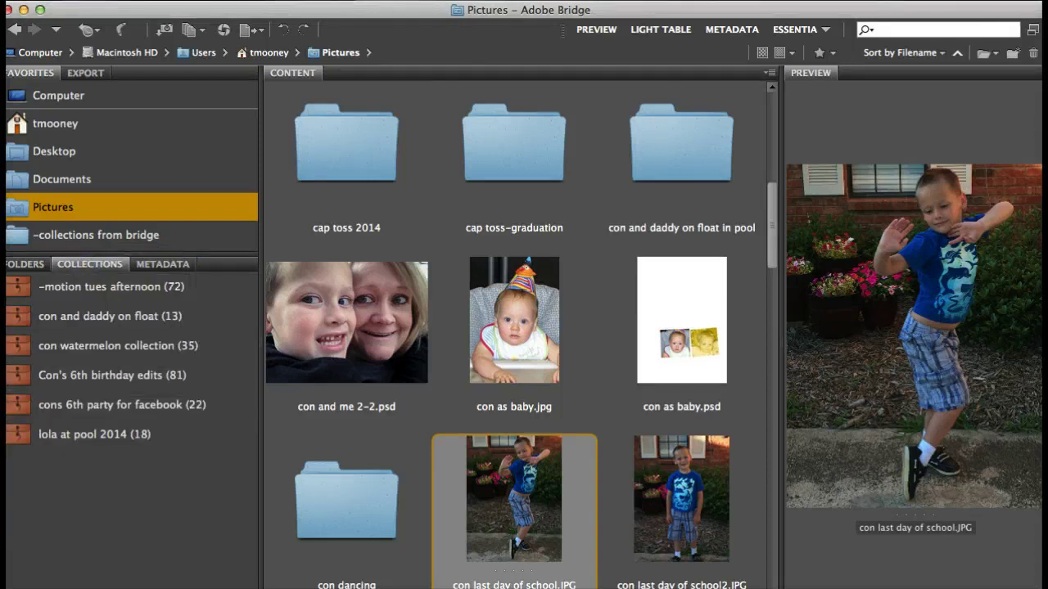
click(427, 0)
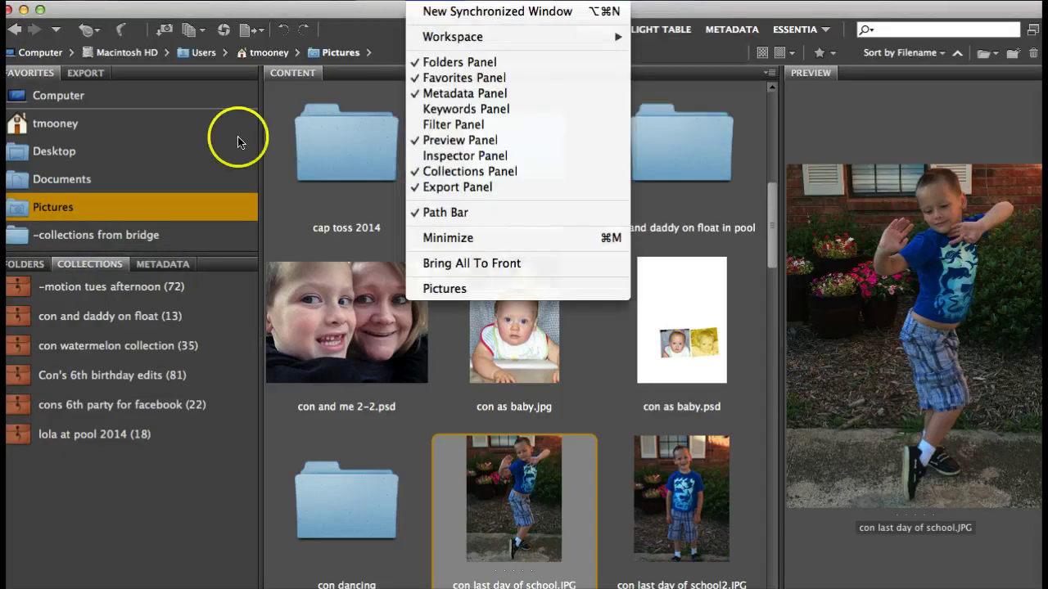
click(28, 264)
click(29, 265)
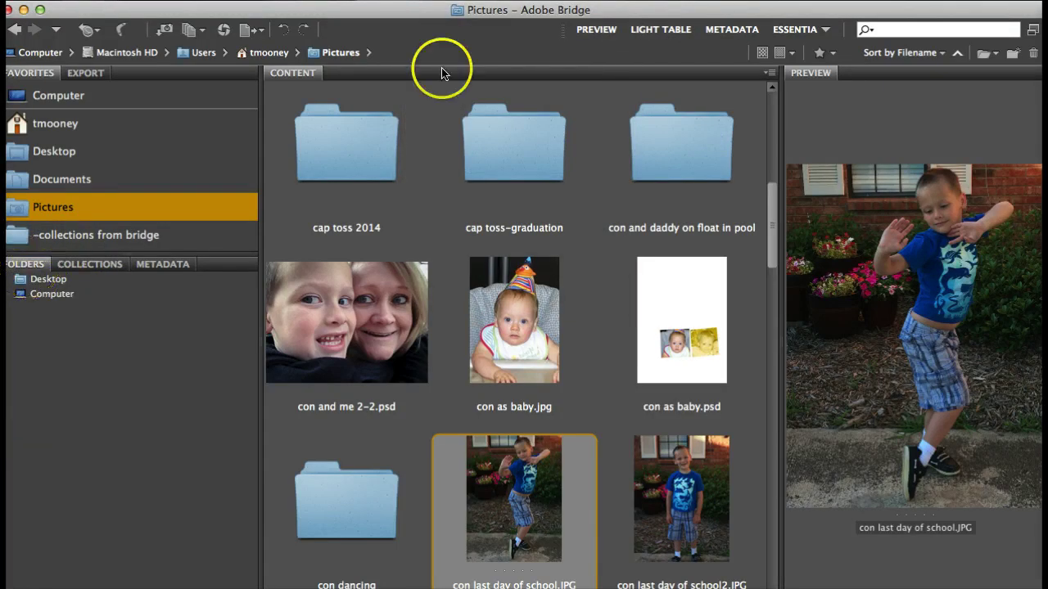
Hide the Folders panel, leaving Collections and Metadata beneath Favorites
click(421, 0)
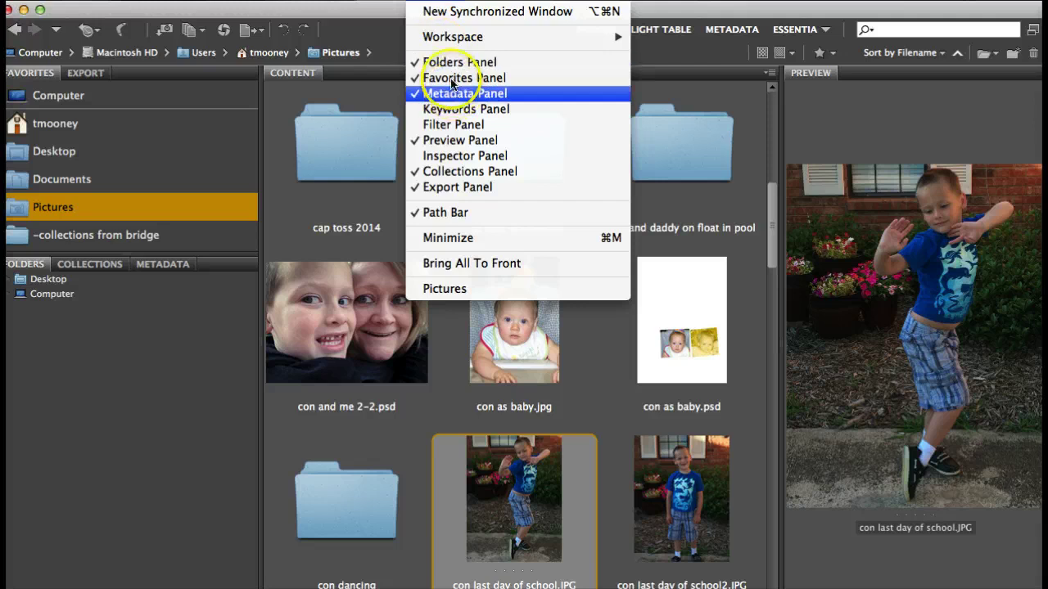
click(443, 61)
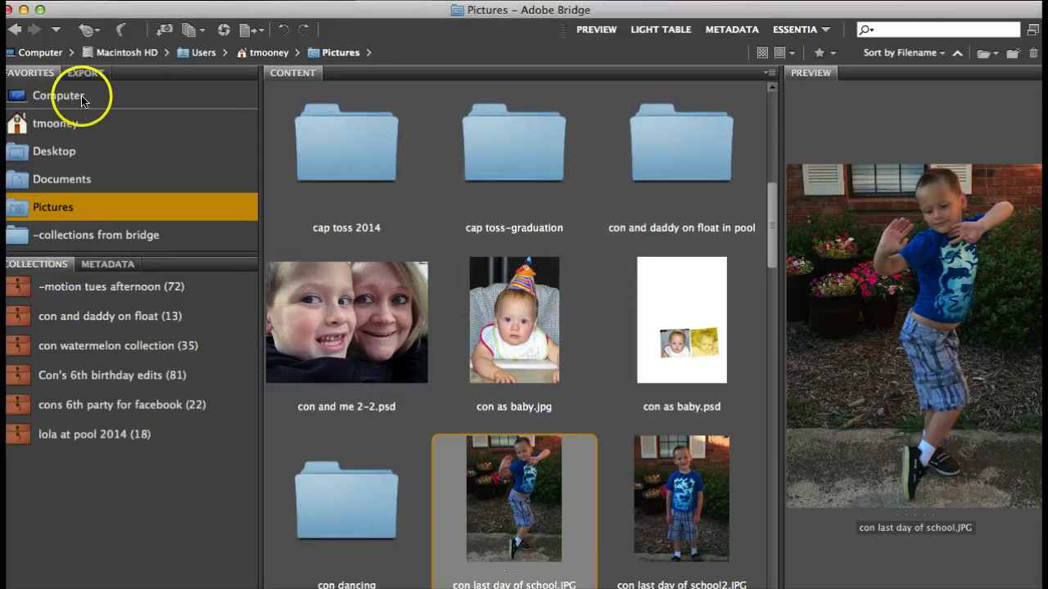
click(425, 0)
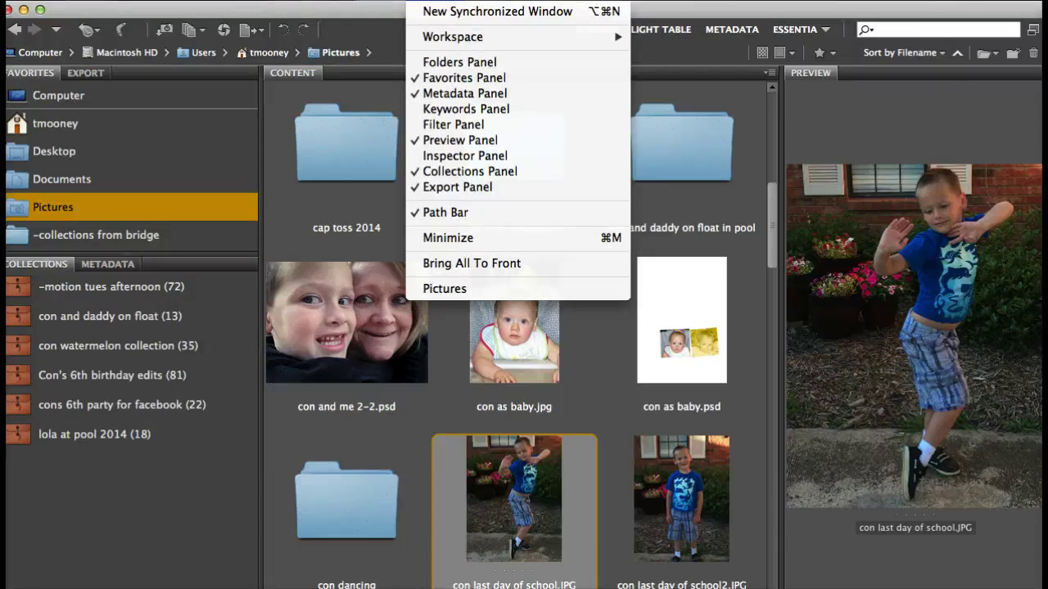
mouse_move(481, 38)
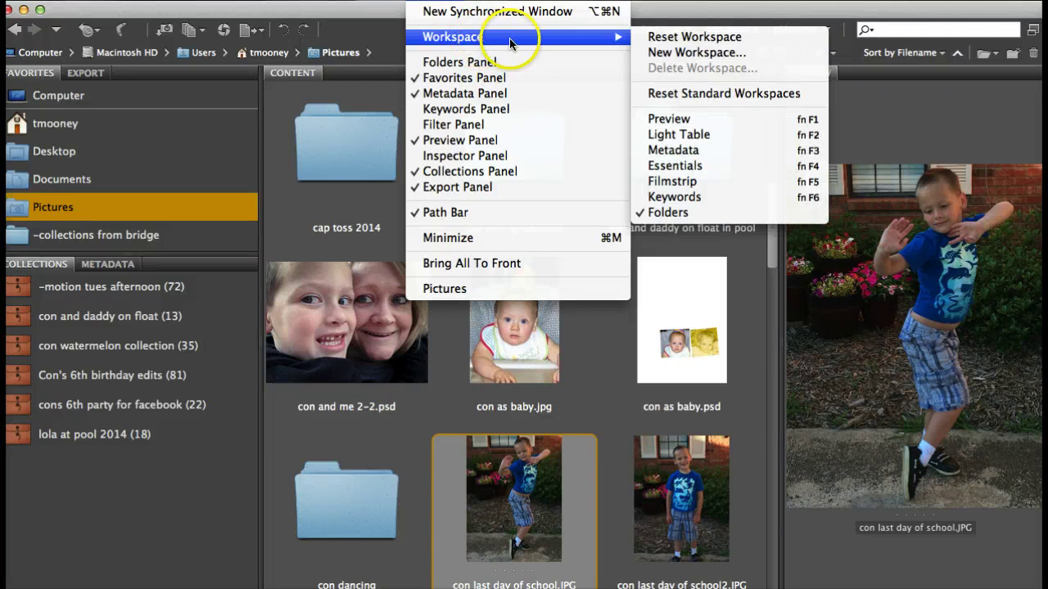
Save the current panel layout as a new workspace named 'mooney'
click(655, 59)
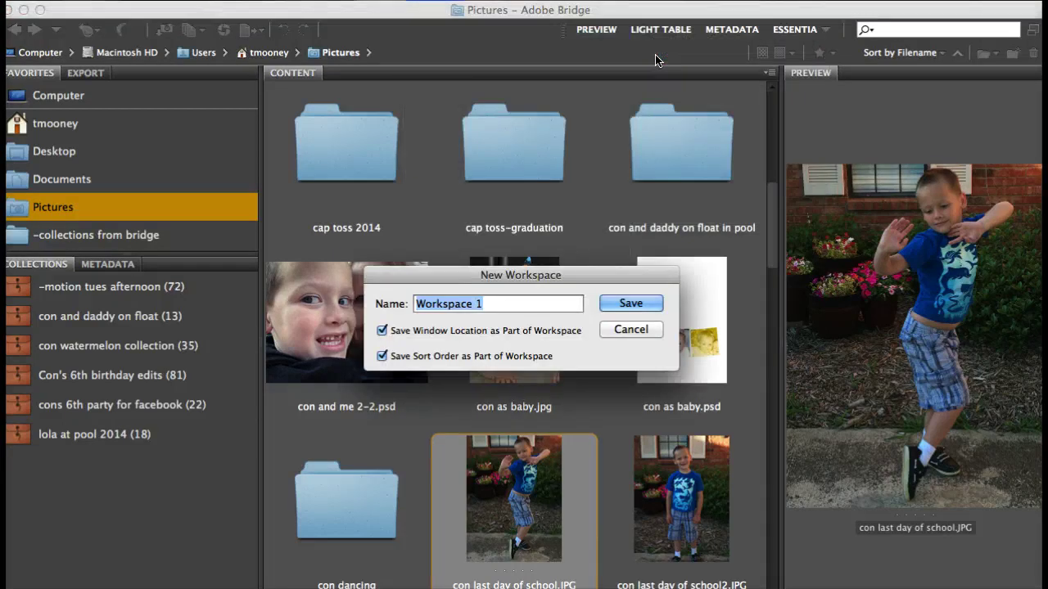
text(mooney)
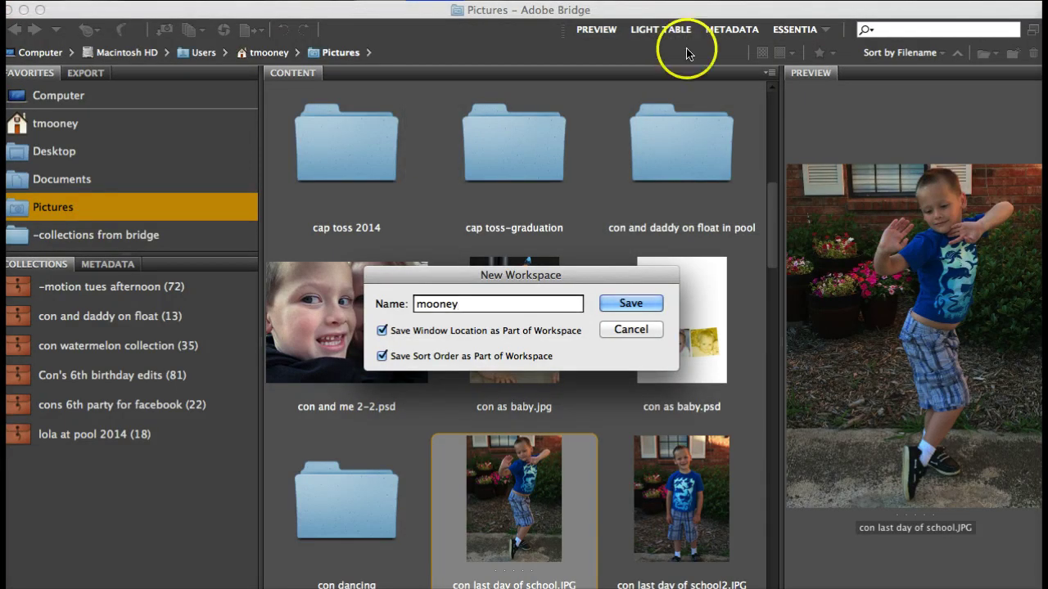
click(630, 306)
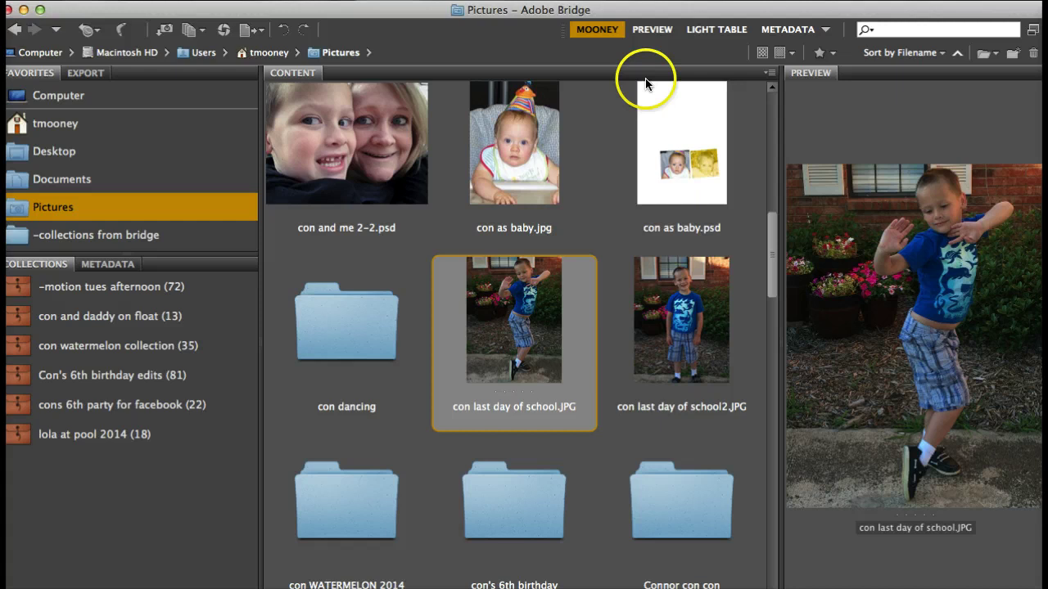
Try the Light Table, Preview and Metadata workspaces, then switch back to mooney
click(712, 31)
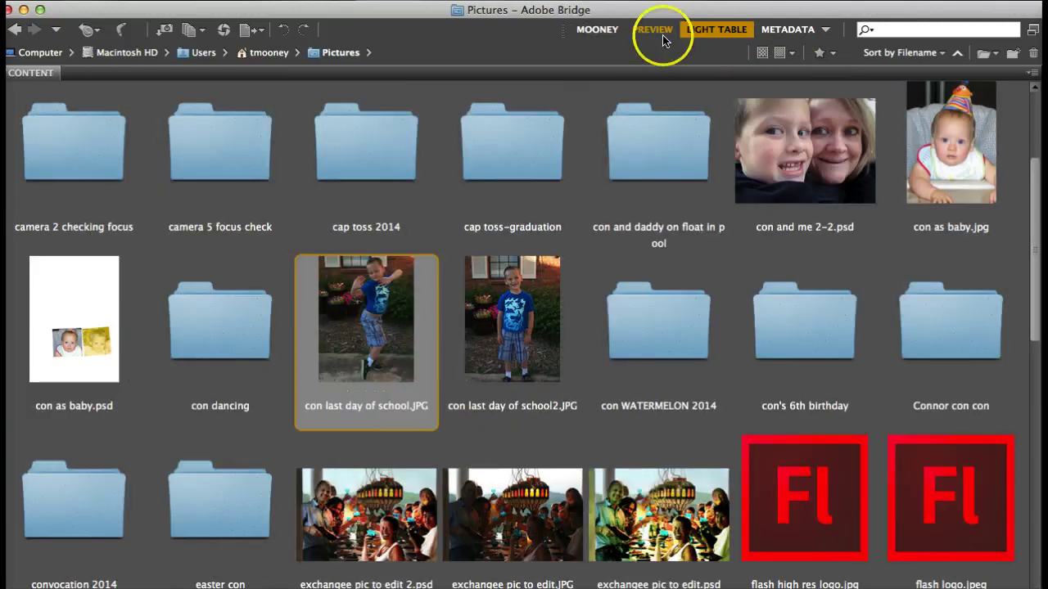
click(652, 30)
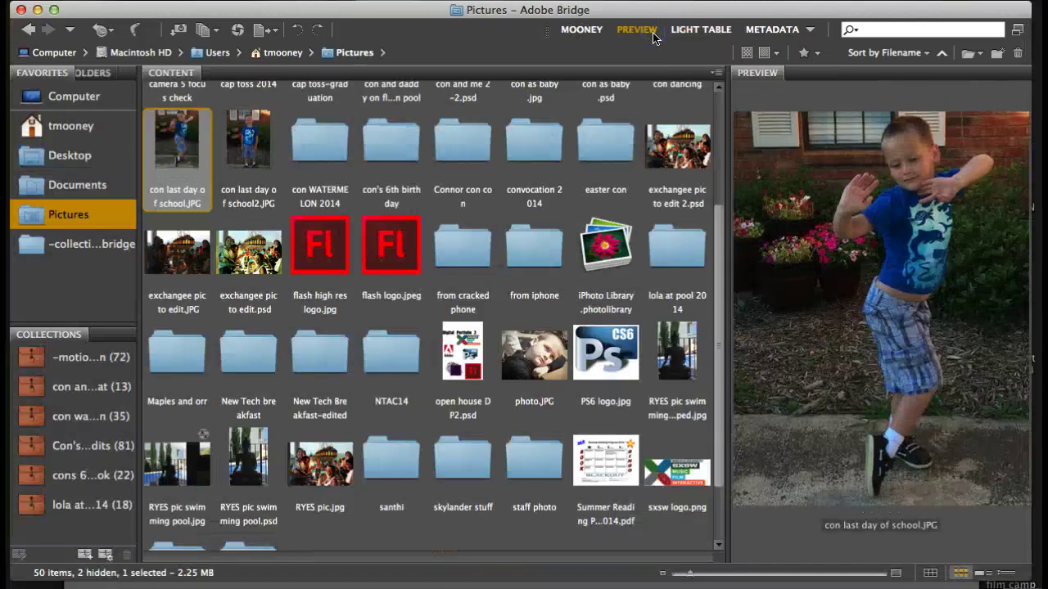
click(769, 29)
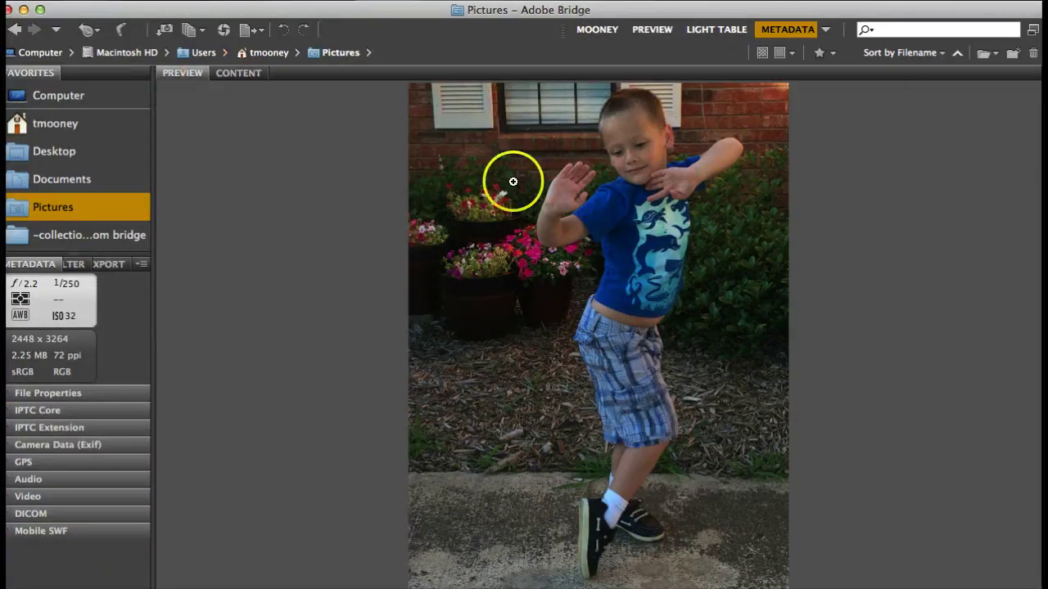
click(429, 0)
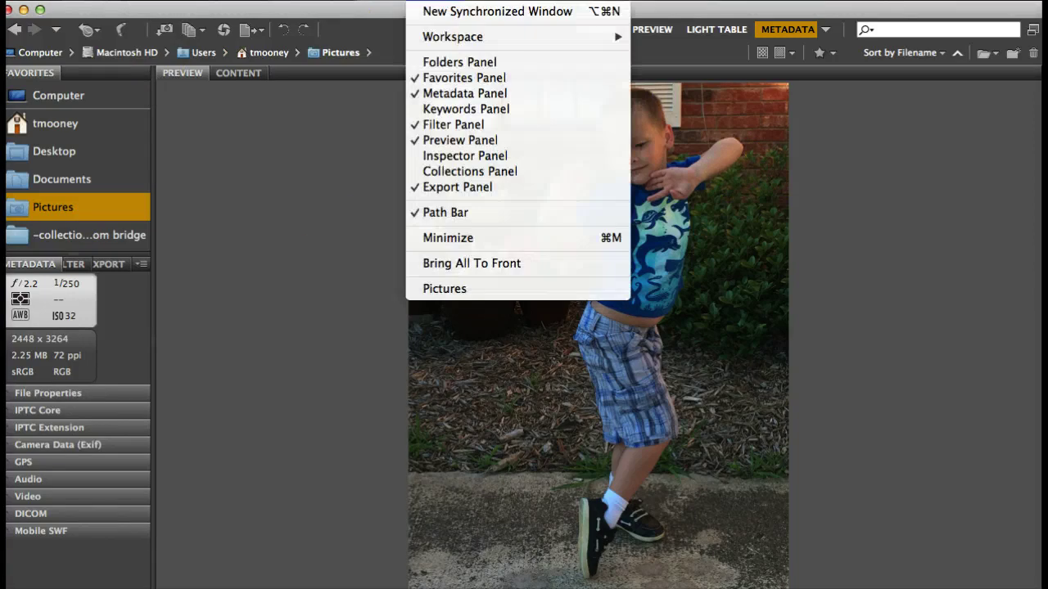
mouse_move(460, 43)
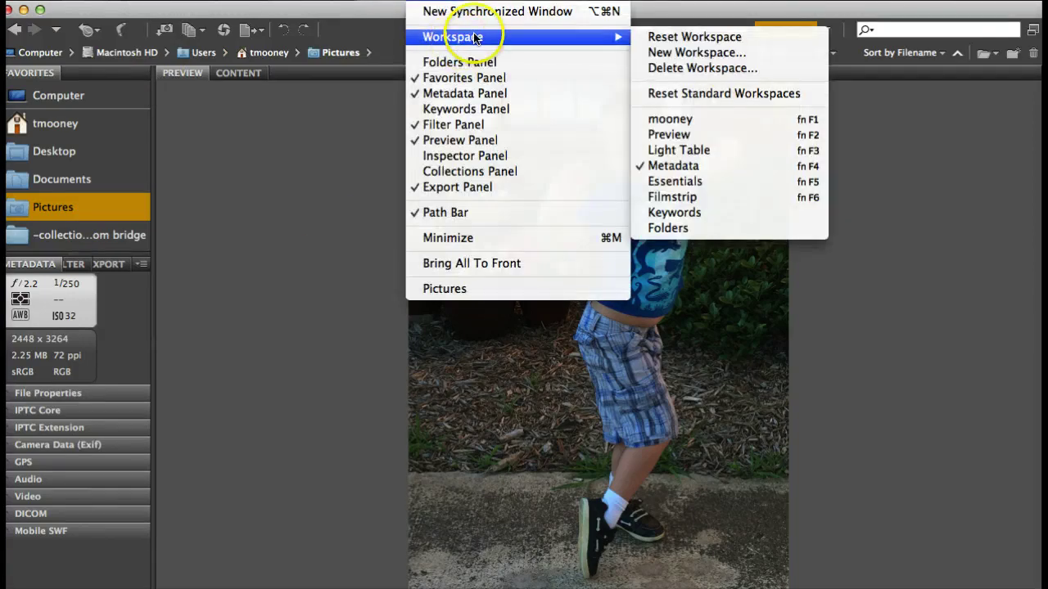
click(703, 118)
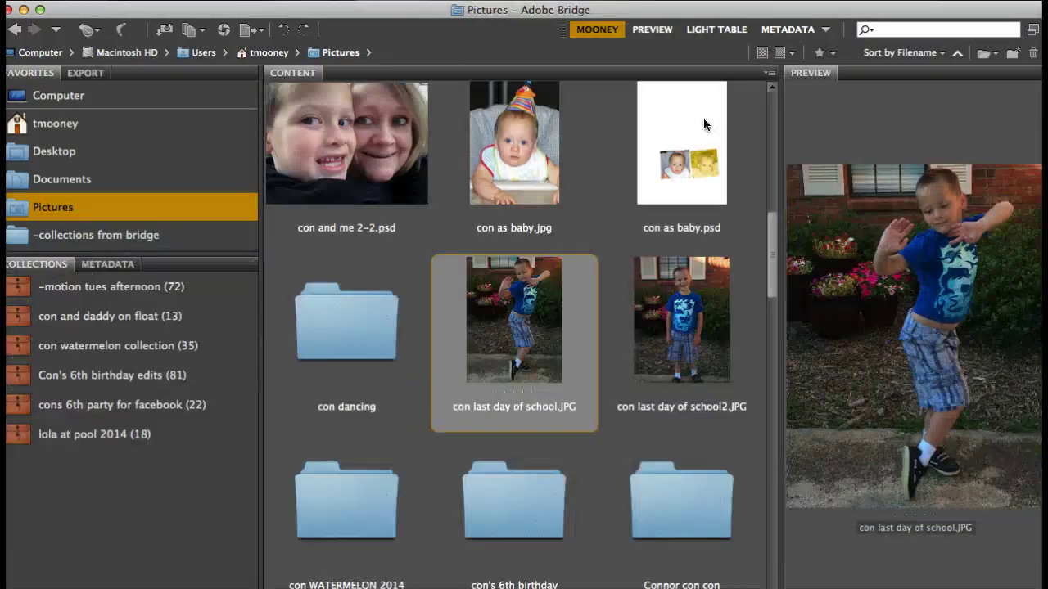